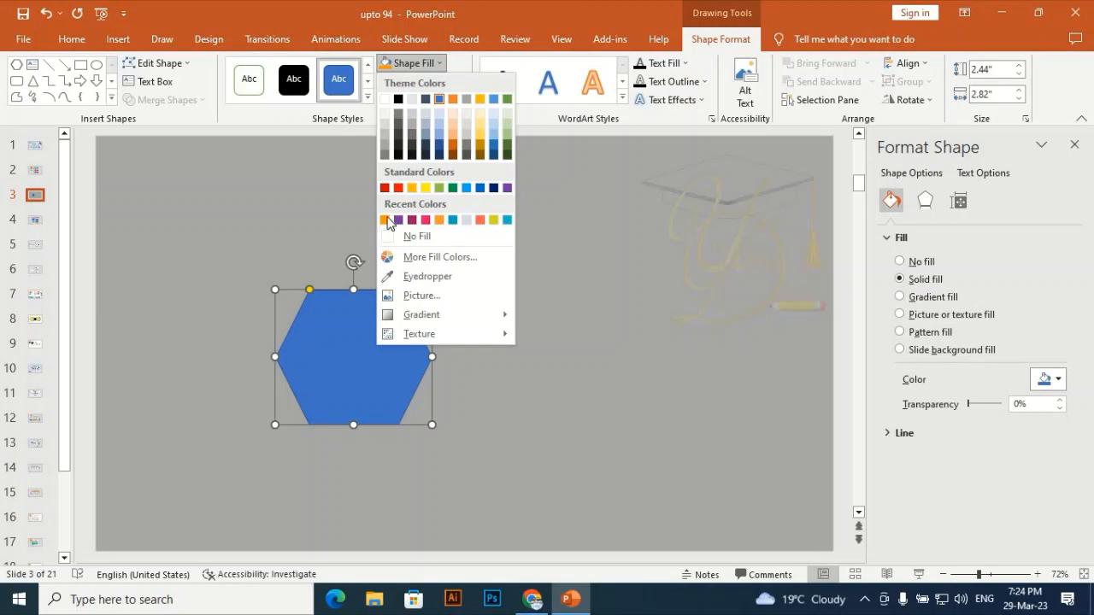
# Fill the hexagon with orange and remove its outline
pyautogui.click(386, 220)
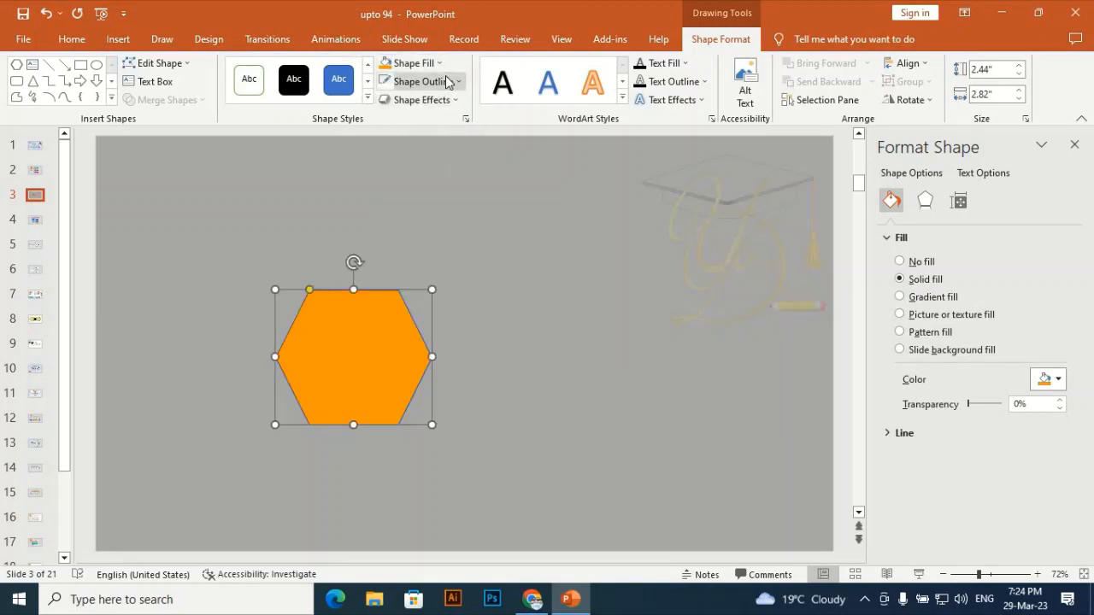
pyautogui.click(445, 82)
pyautogui.click(398, 255)
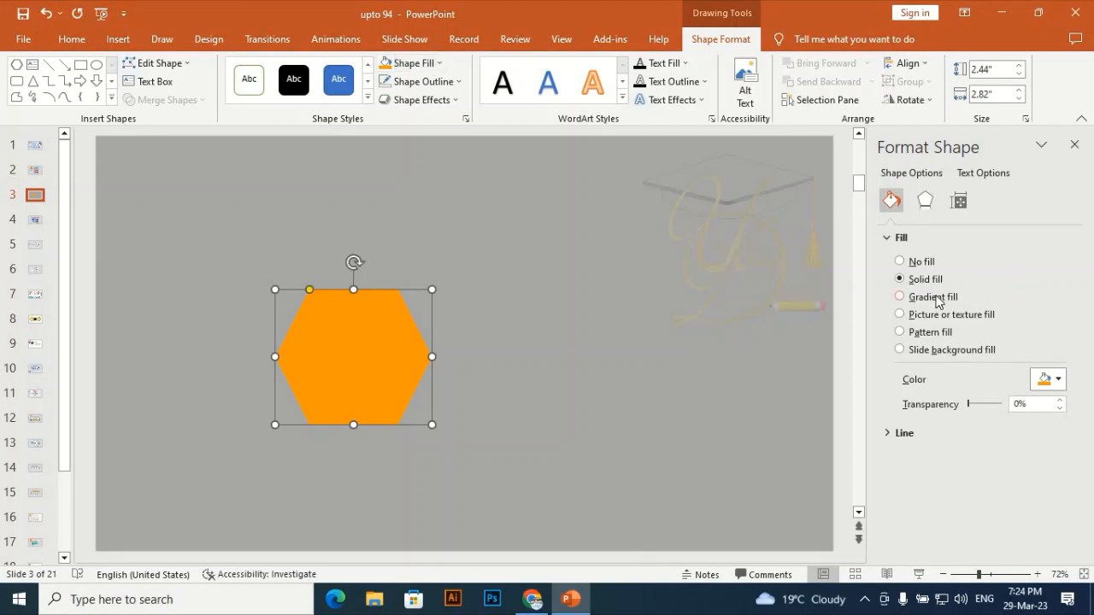
# Switch the hexagon to a gradient fill and delete the extra gradient stops, leaving two
pyautogui.click(938, 301)
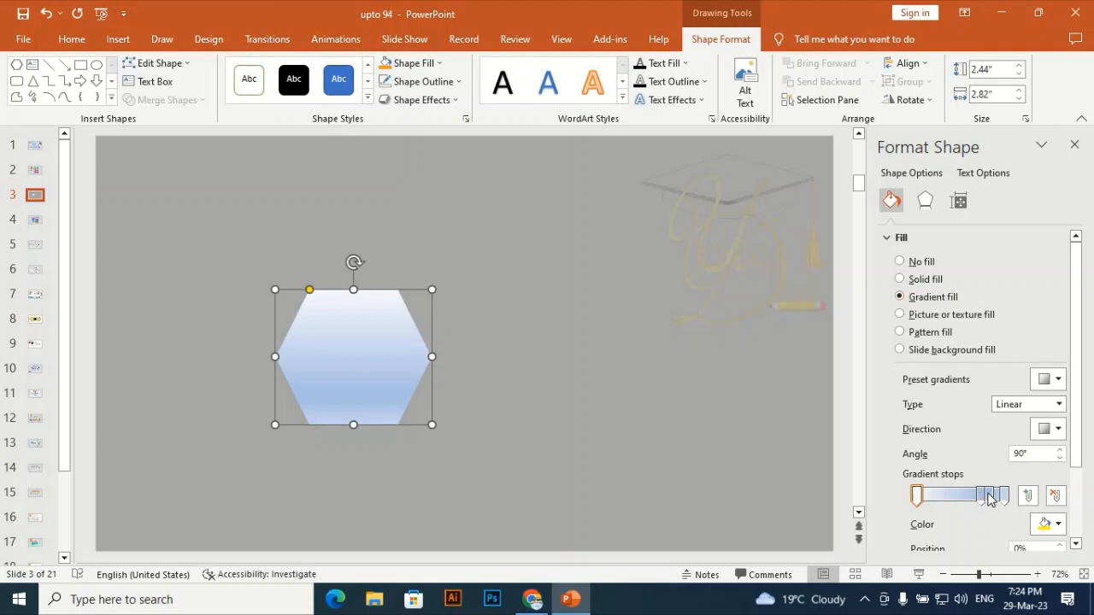
pyautogui.moveTo(989, 500); pyautogui.dragTo(1003, 499)
pyautogui.click(1057, 497)
pyautogui.click(1057, 498)
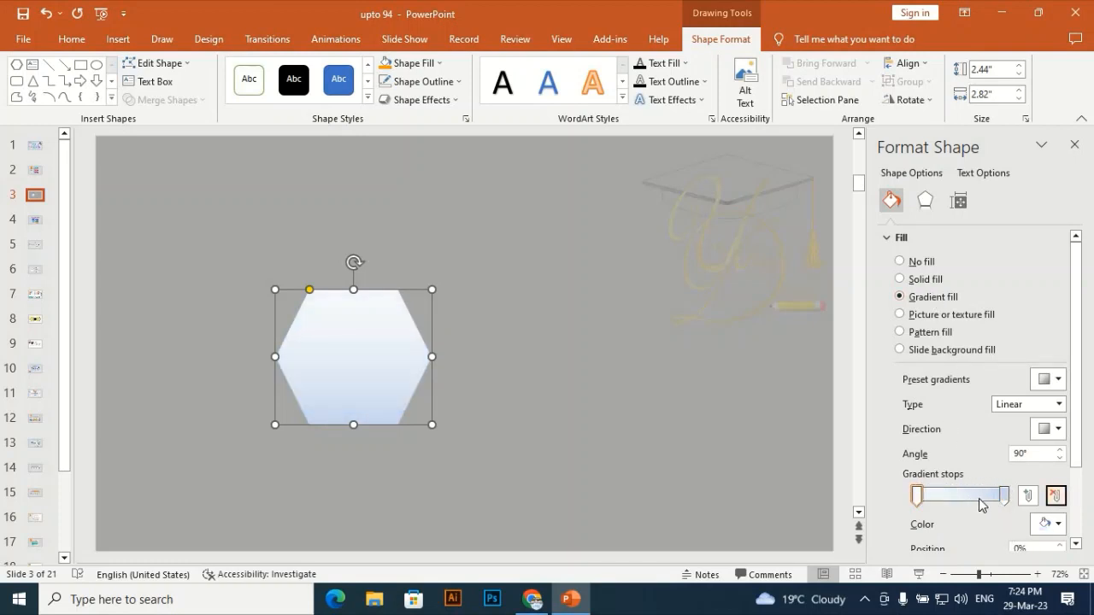
# Set both remaining gradient stops to the same orange colour
pyautogui.click(1006, 499)
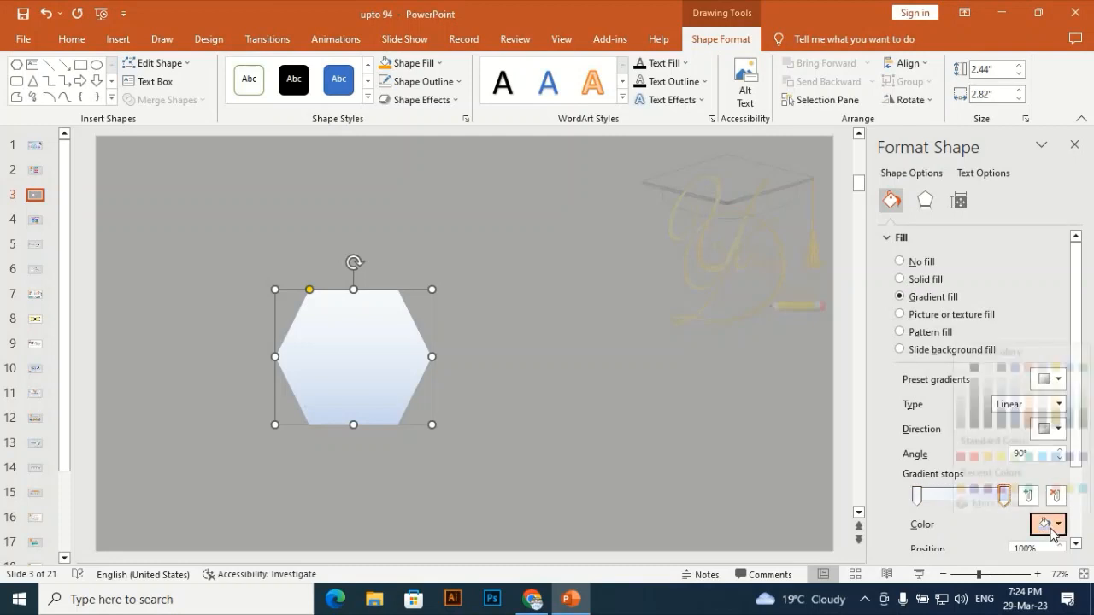
pyautogui.click(1050, 523)
pyautogui.click(961, 473)
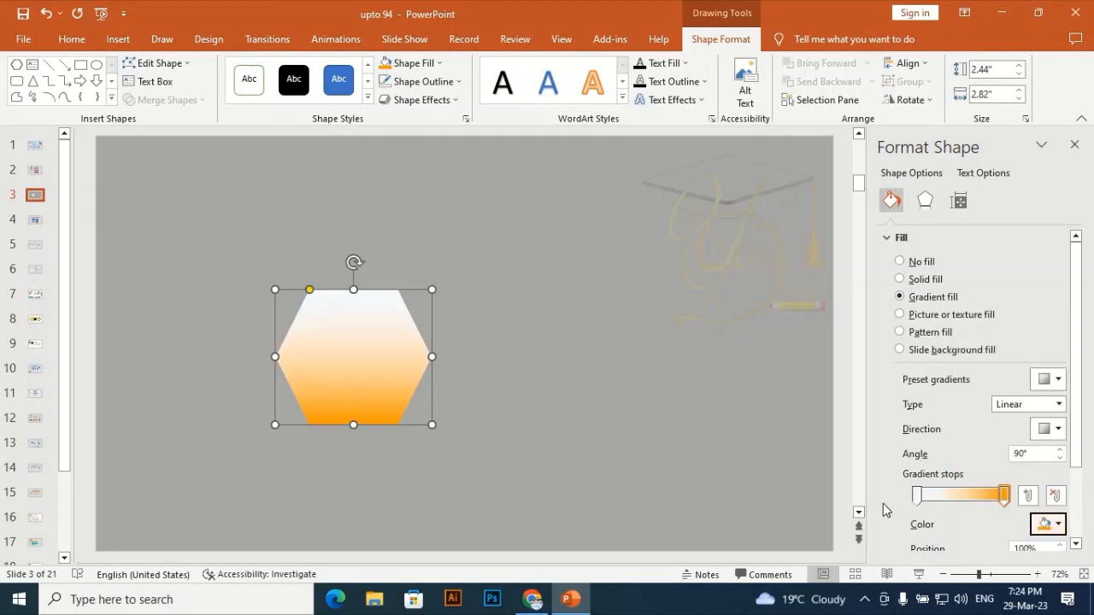
pyautogui.click(917, 498)
pyautogui.click(1048, 523)
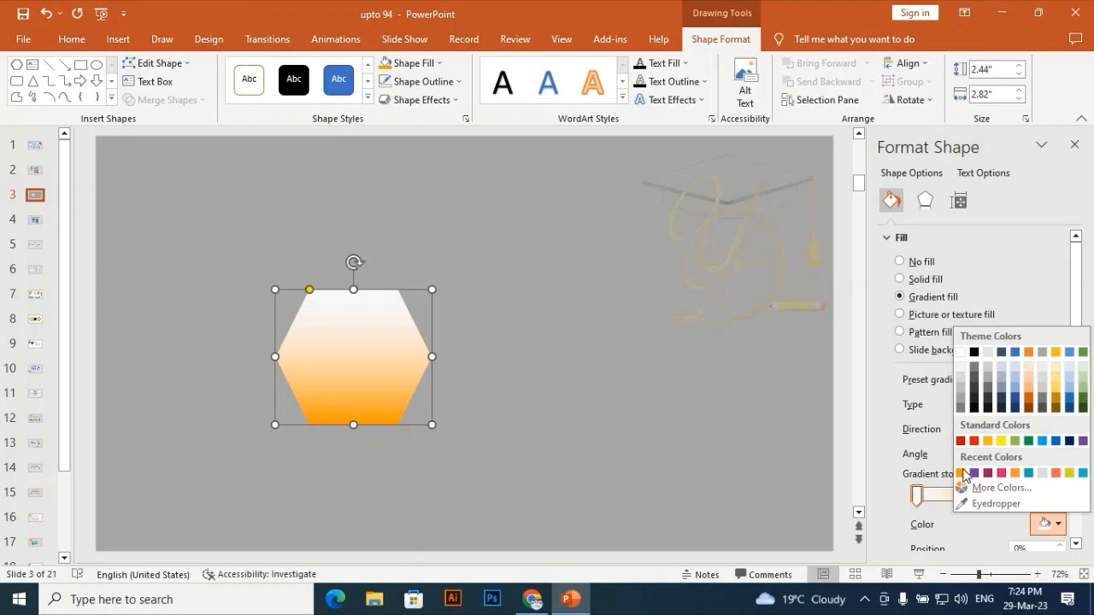
pyautogui.click(961, 473)
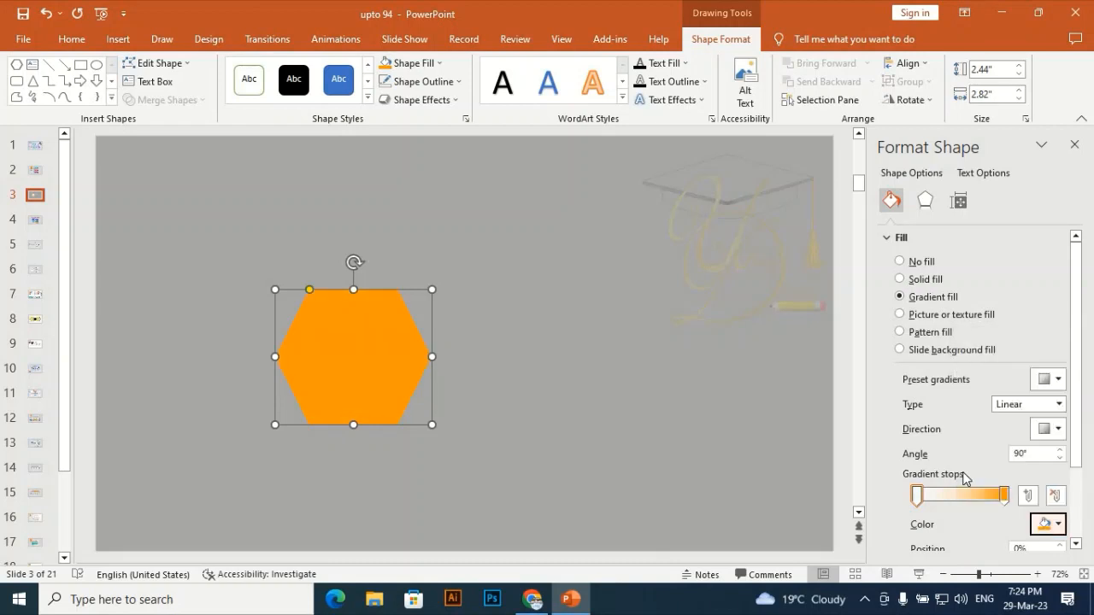
# Give the end gradient stop a custom colour with hex code #D67A00
pyautogui.click(1006, 496)
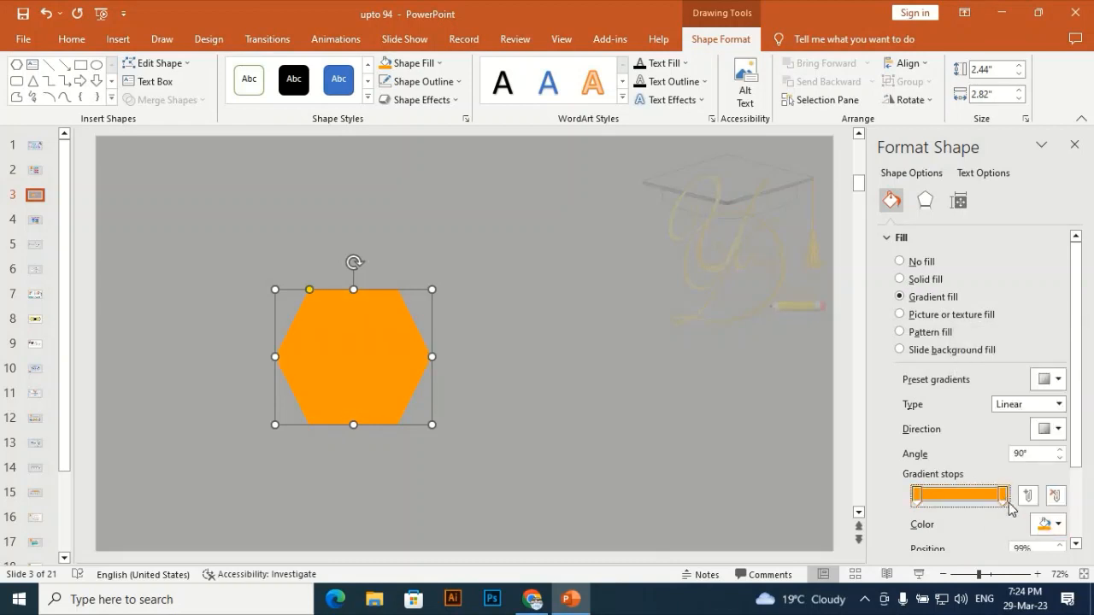
pyautogui.click(1050, 523)
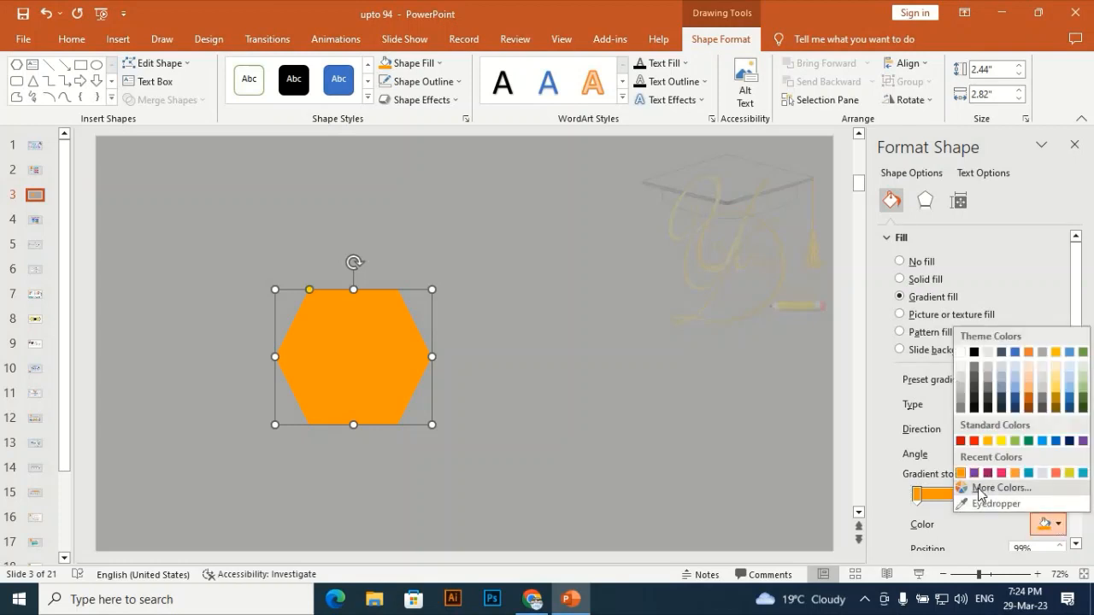
pyautogui.click(979, 487)
pyautogui.moveTo(592, 248); pyautogui.dragTo(594, 257)
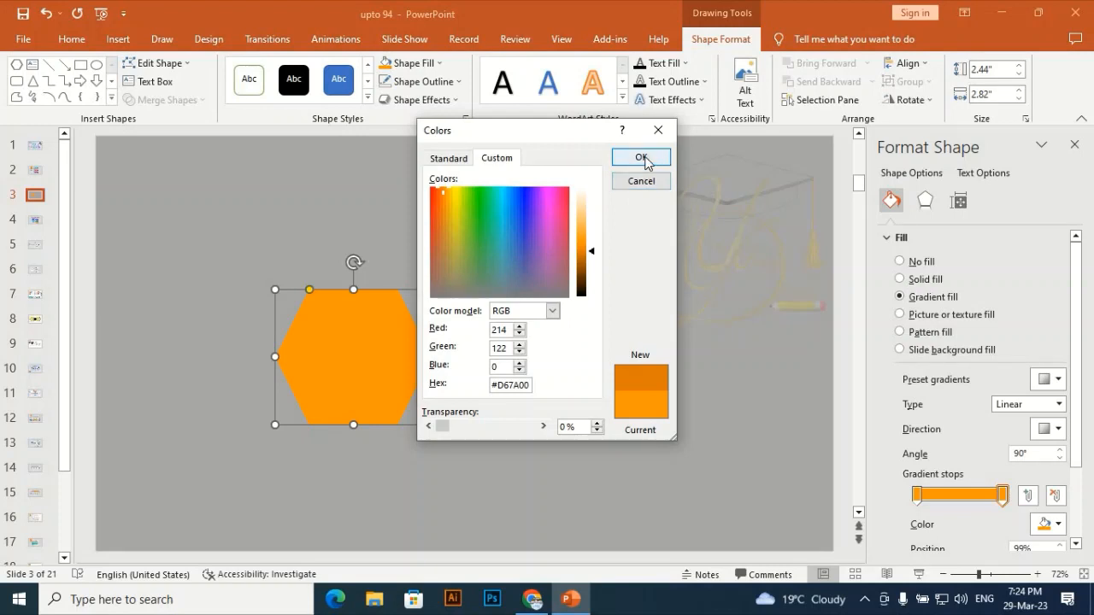
pyautogui.click(643, 160)
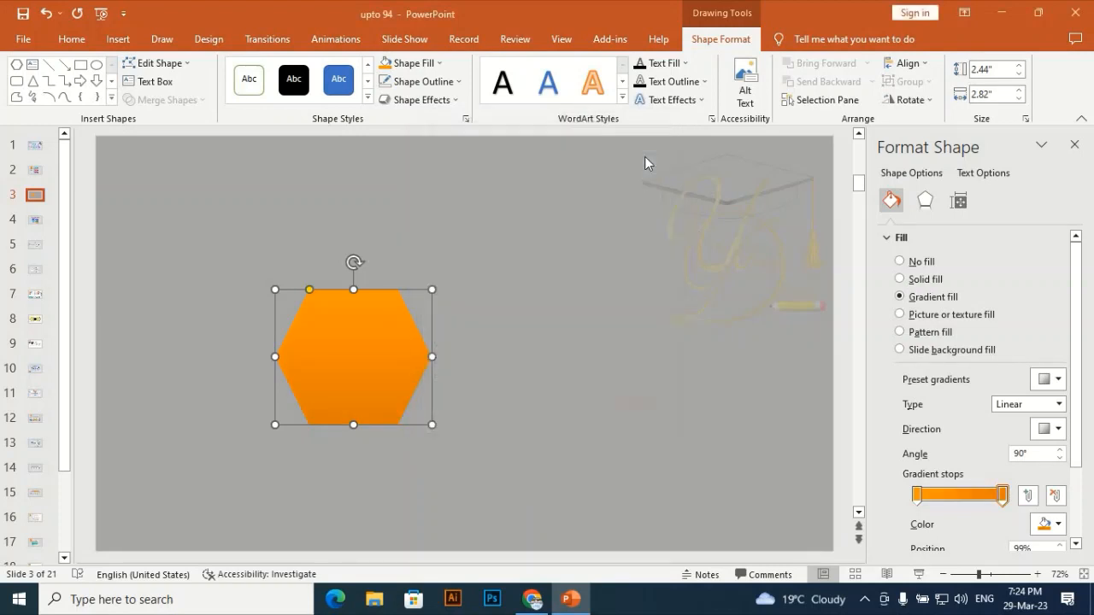
# Change the gradient direction so the angle becomes 180°
pyautogui.click(1059, 381)
pyautogui.click(1030, 282)
pyautogui.click(1059, 429)
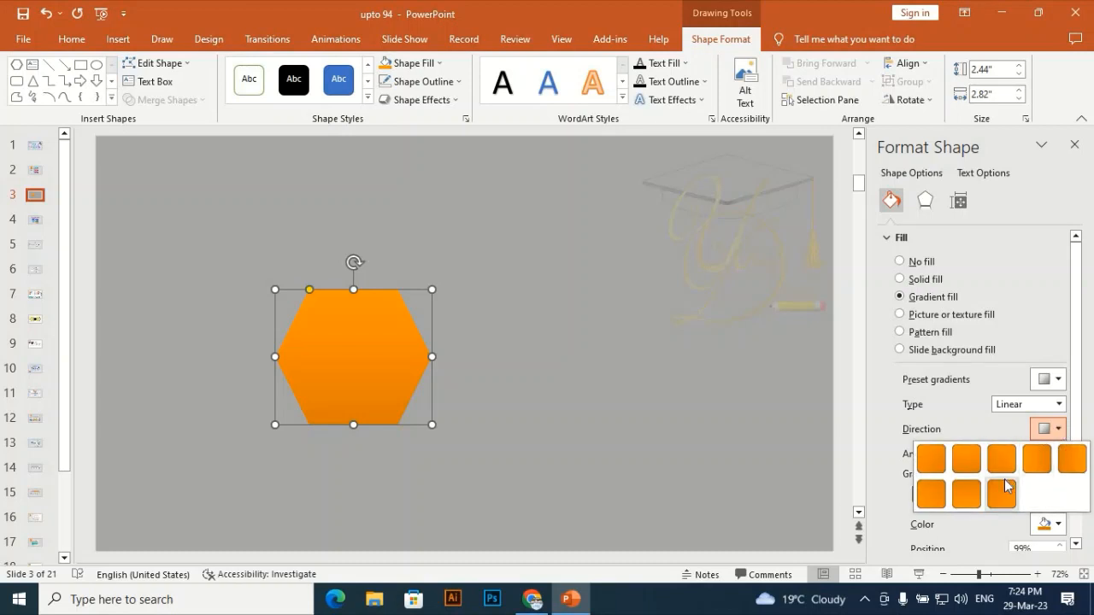
pyautogui.click(1068, 461)
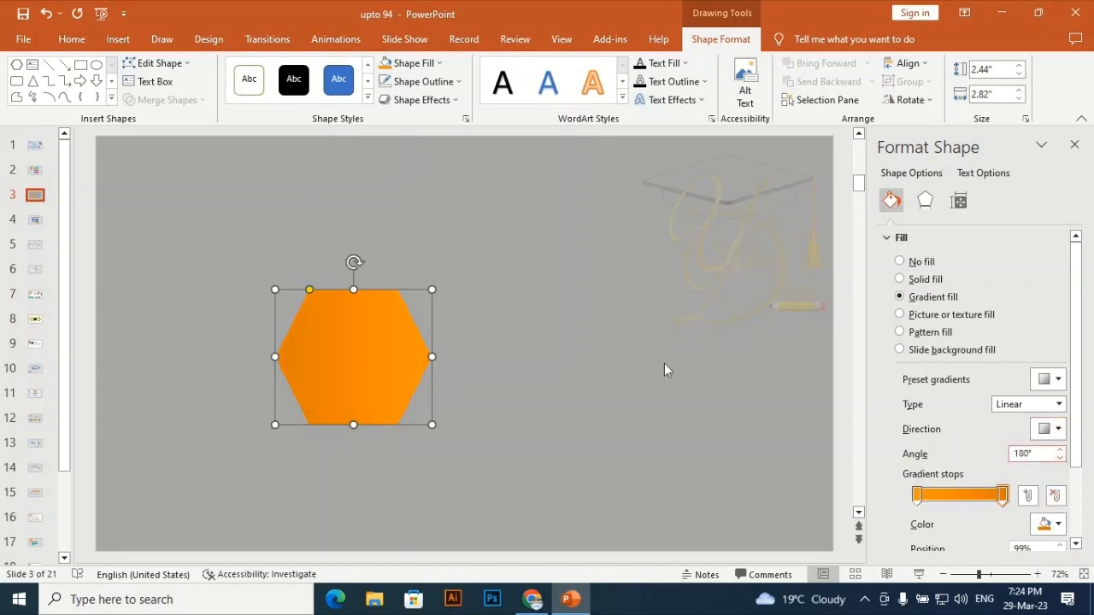
pyautogui.click(454, 352)
pyautogui.click(394, 362)
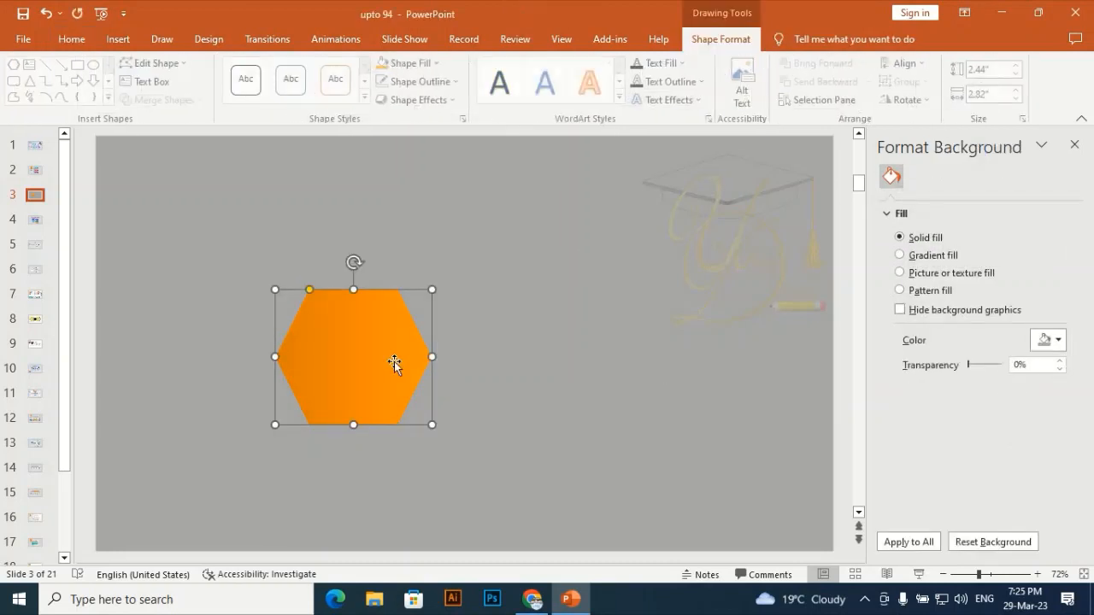
# Duplicate the hexagon and scale the copy down to about 2.17 x 2.52 inches inside the original
pyautogui.hotkey('ctrl', 'd')
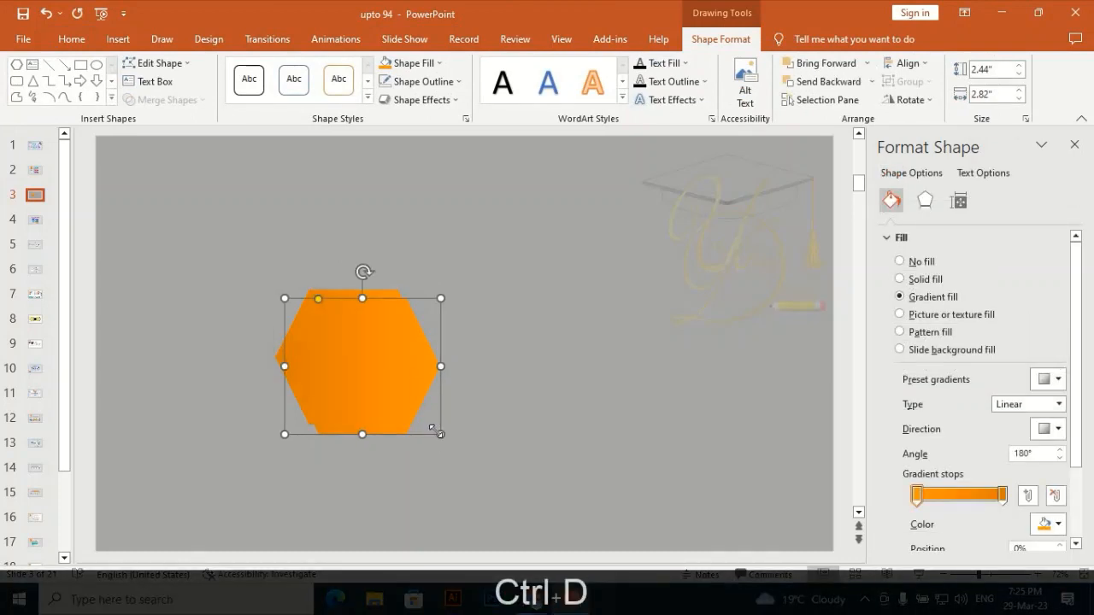
pyautogui.moveTo(441, 435); pyautogui.dragTo(410, 406)
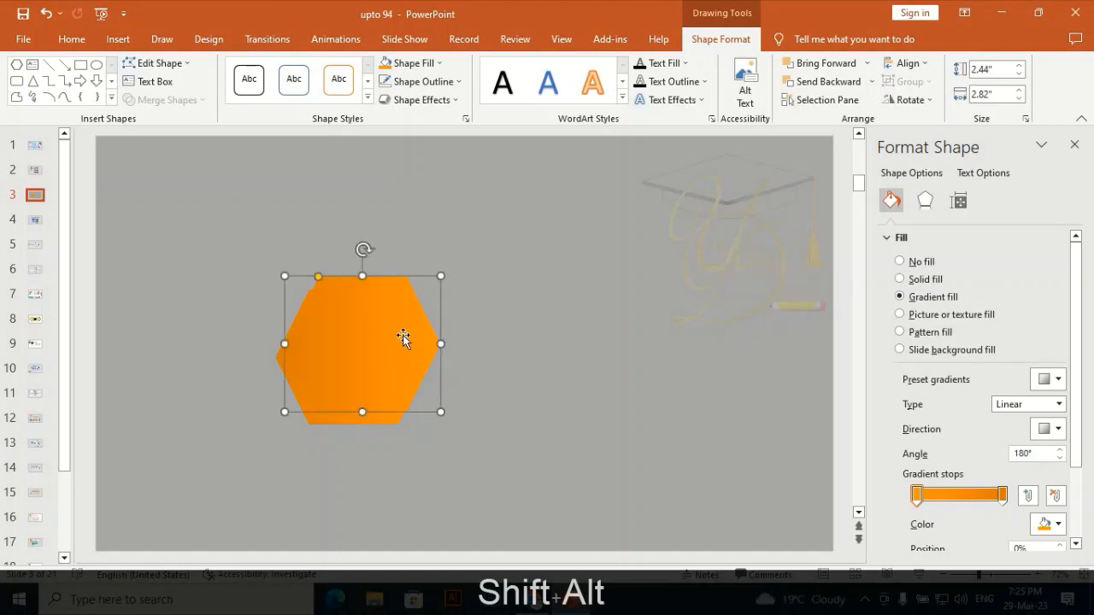
pyautogui.moveTo(403, 337); pyautogui.dragTo(395, 349)
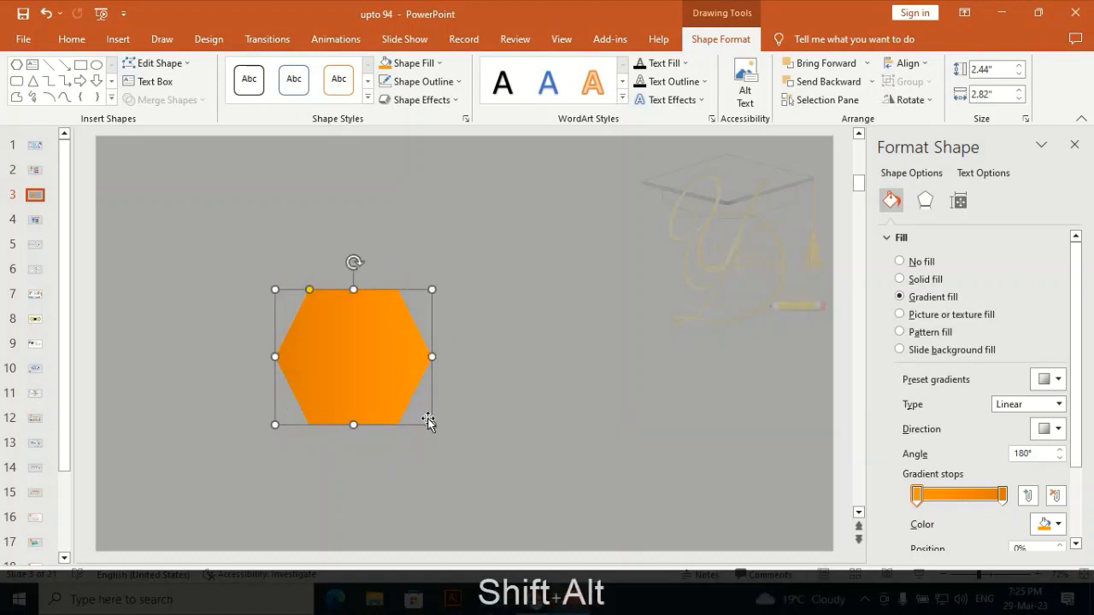
pyautogui.moveTo(420, 423); pyautogui.dragTo(405, 389)
# Fill the smaller hexagon white and center it within the orange one
pyautogui.click(436, 65)
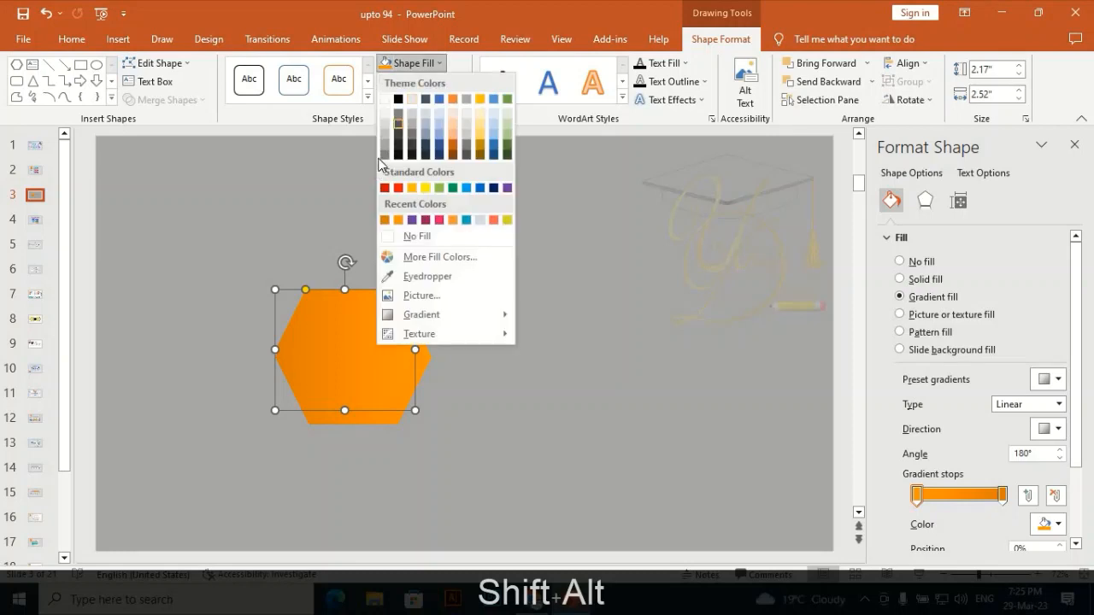
pyautogui.click(386, 100)
pyautogui.moveTo(377, 379); pyautogui.dragTo(383, 386)
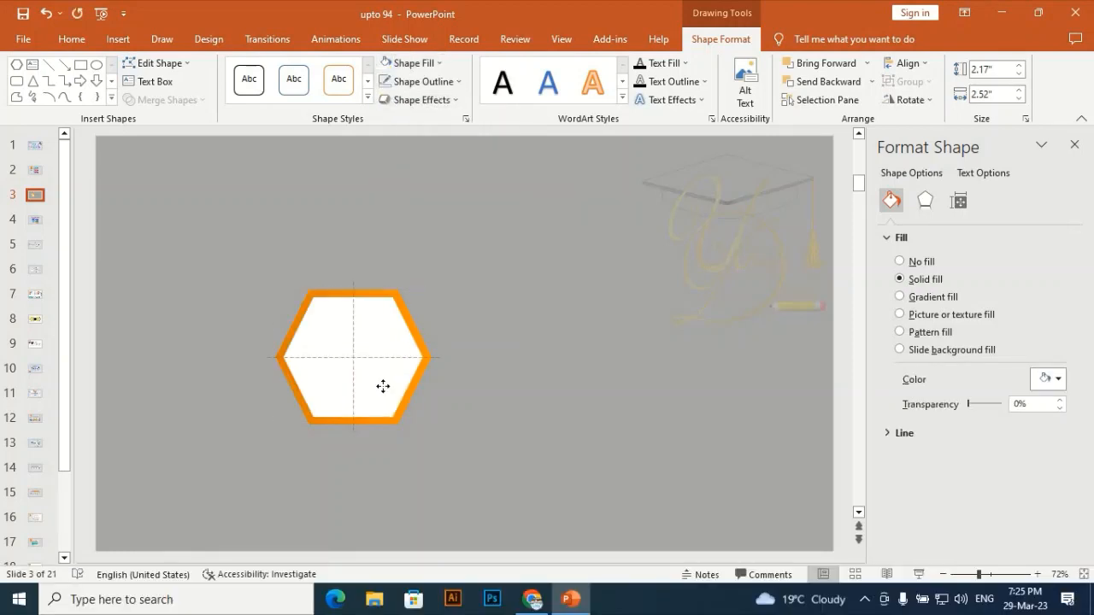
pyautogui.moveTo(431, 349); pyautogui.dragTo(431, 348)
# Select both hexagons and apply an outer shadow preset, raising the shadow size to 102%
pyautogui.click(356, 434)
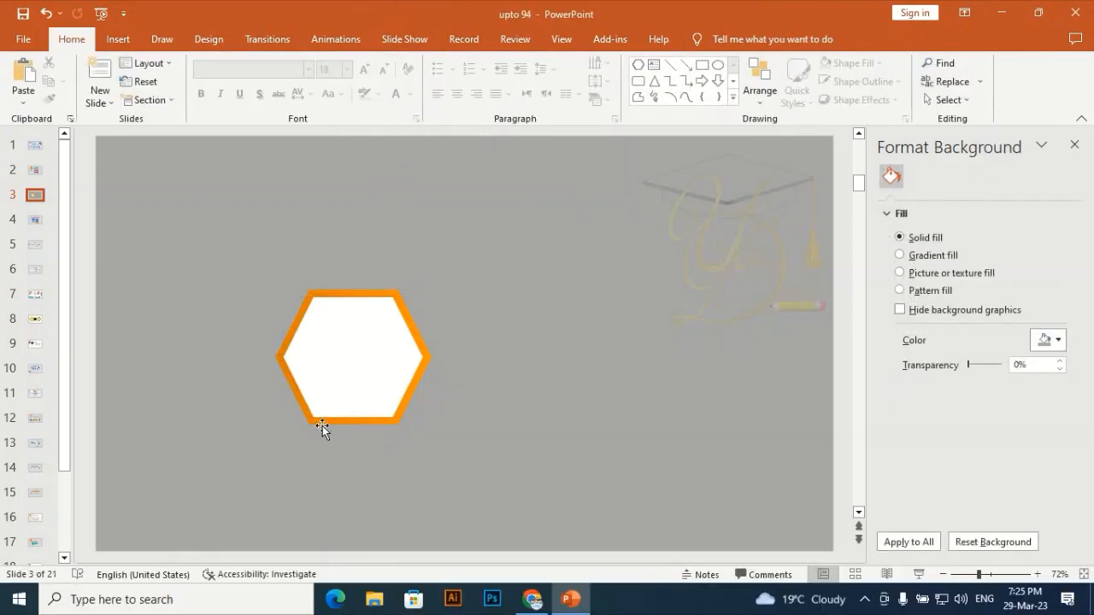
pyautogui.click(321, 430)
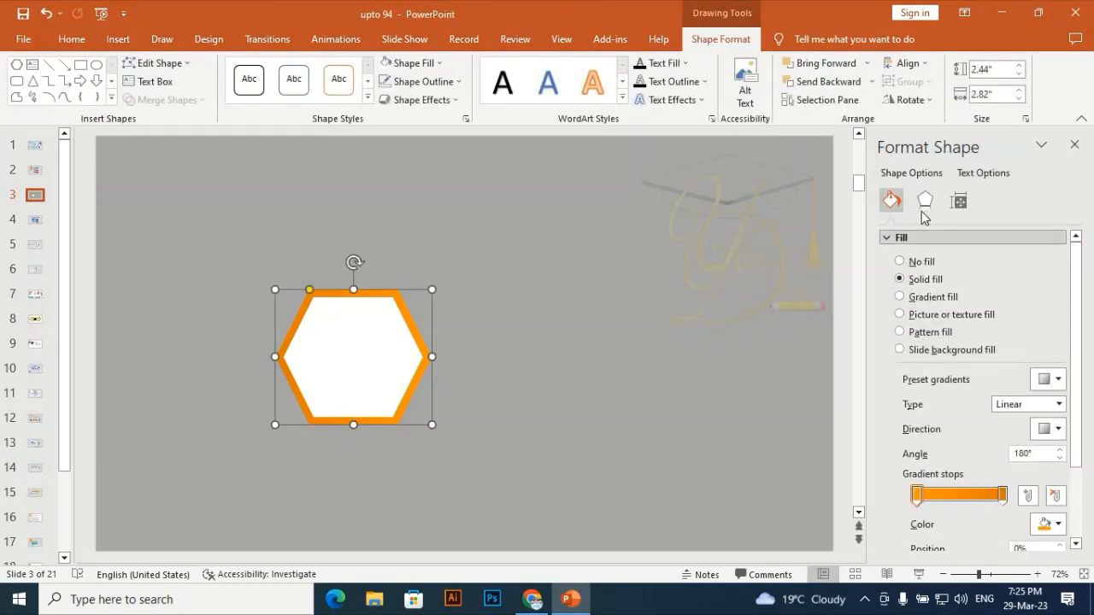
pyautogui.keyDown('shift'); pyautogui.click(382, 362); pyautogui.keyUp('shift')
pyautogui.click(925, 200)
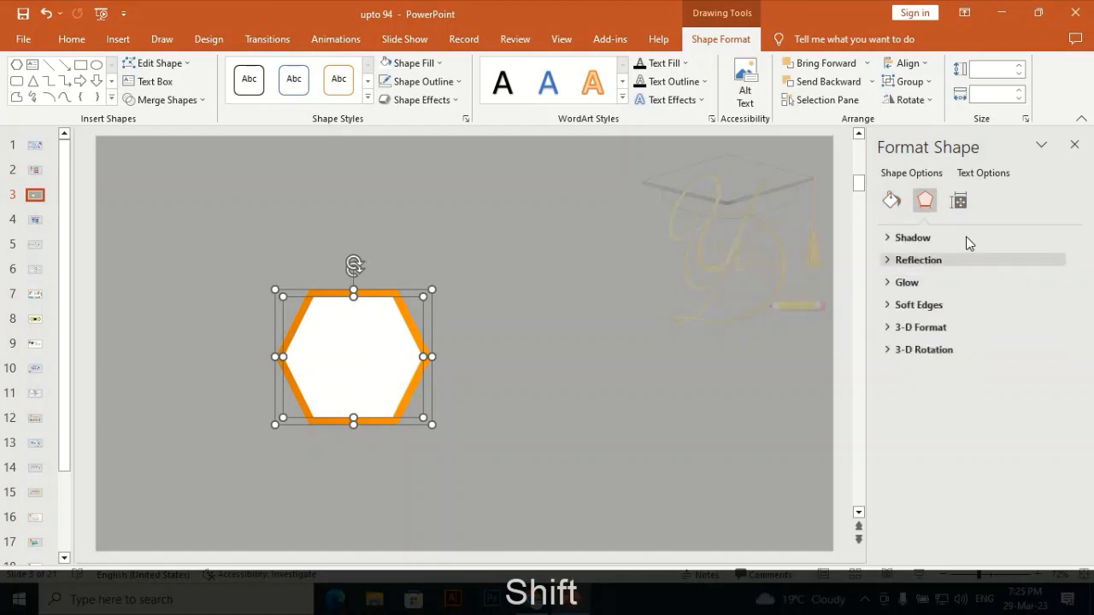
pyautogui.click(984, 238)
pyautogui.click(1064, 267)
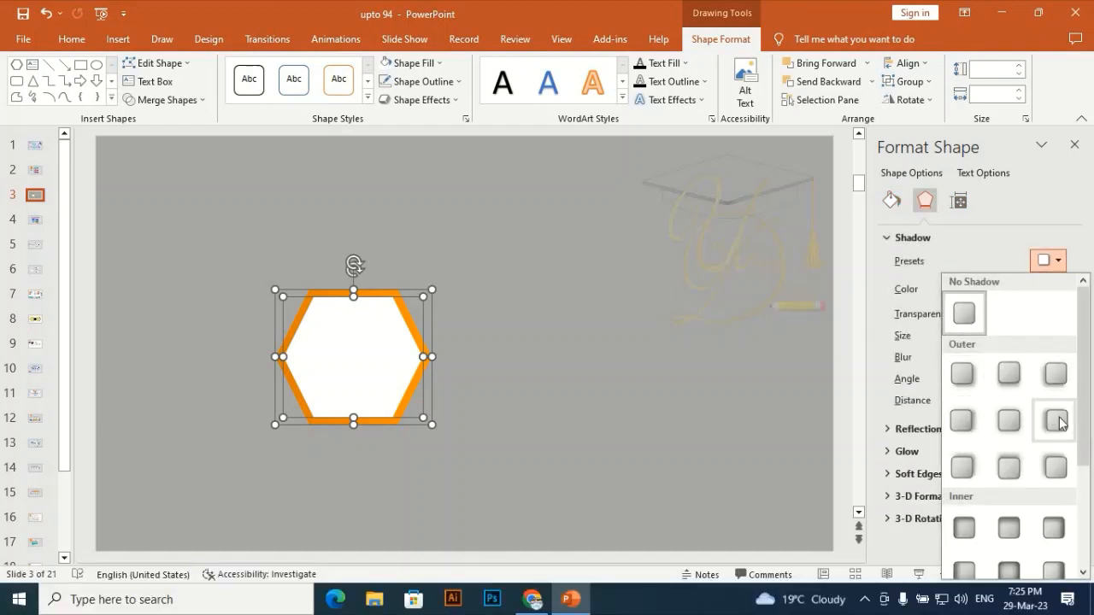
pyautogui.click(1057, 376)
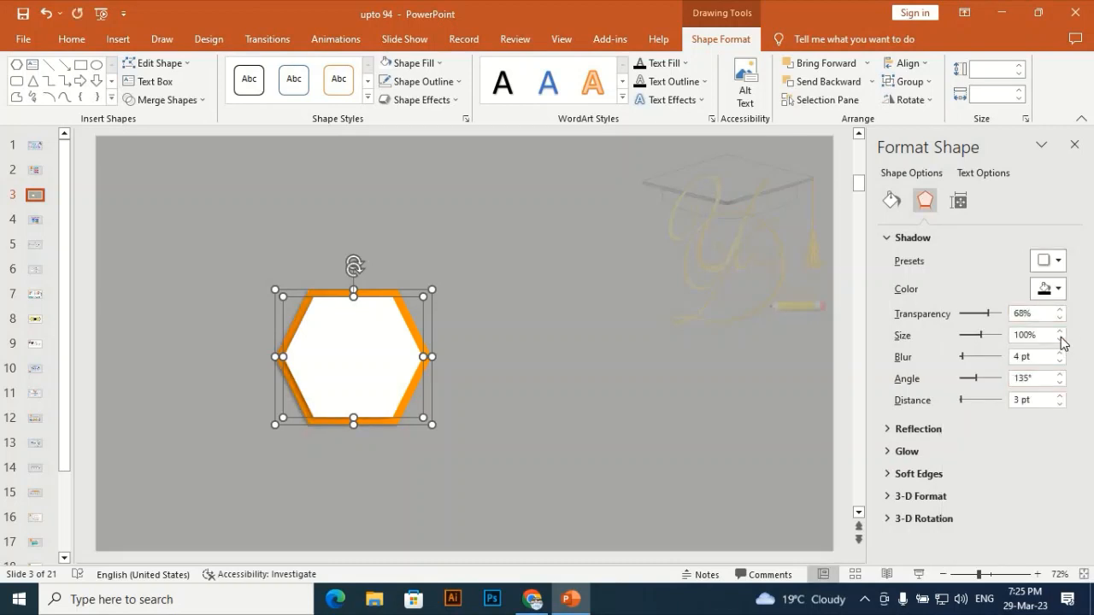
pyautogui.click(1061, 332)
pyautogui.click(1061, 332)
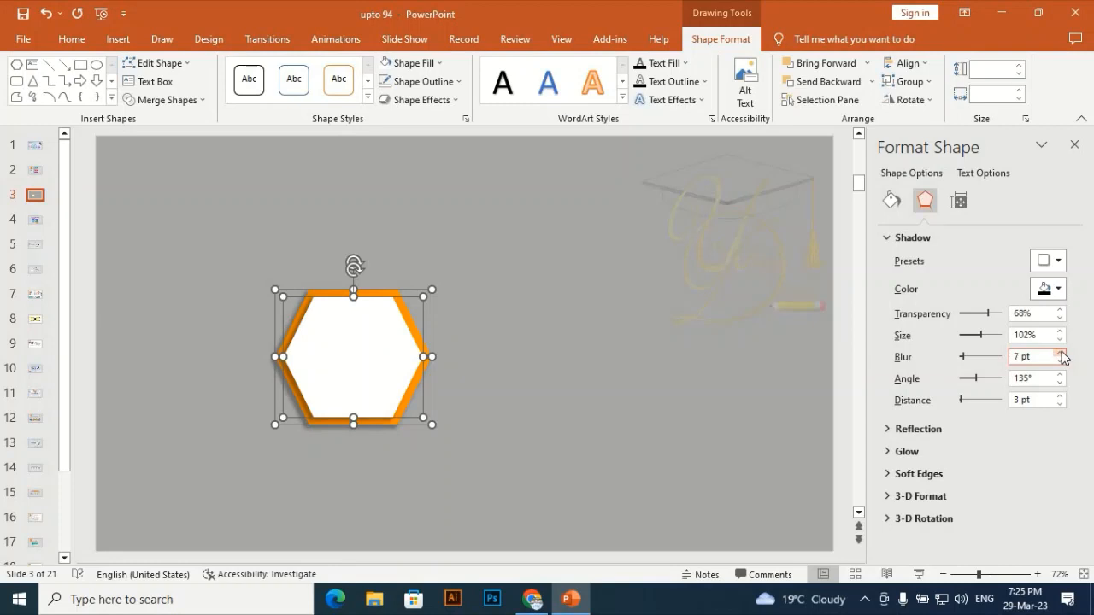
# Duplicate the orange hexagon and enlarge the copy to about 2.86 x 3.31 inches
pyautogui.click(537, 247)
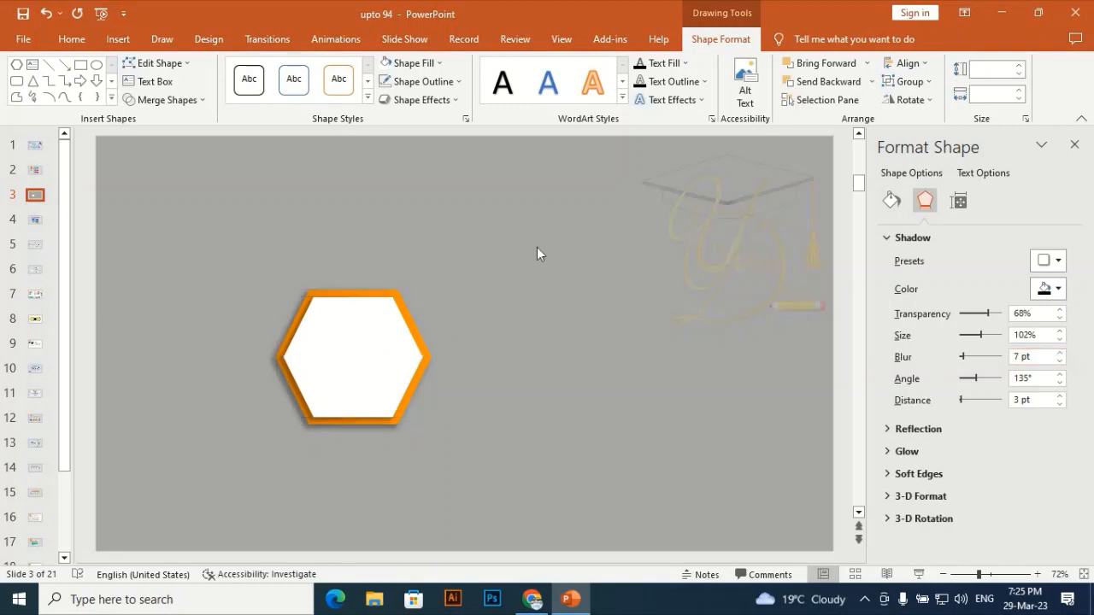
pyautogui.click(420, 337)
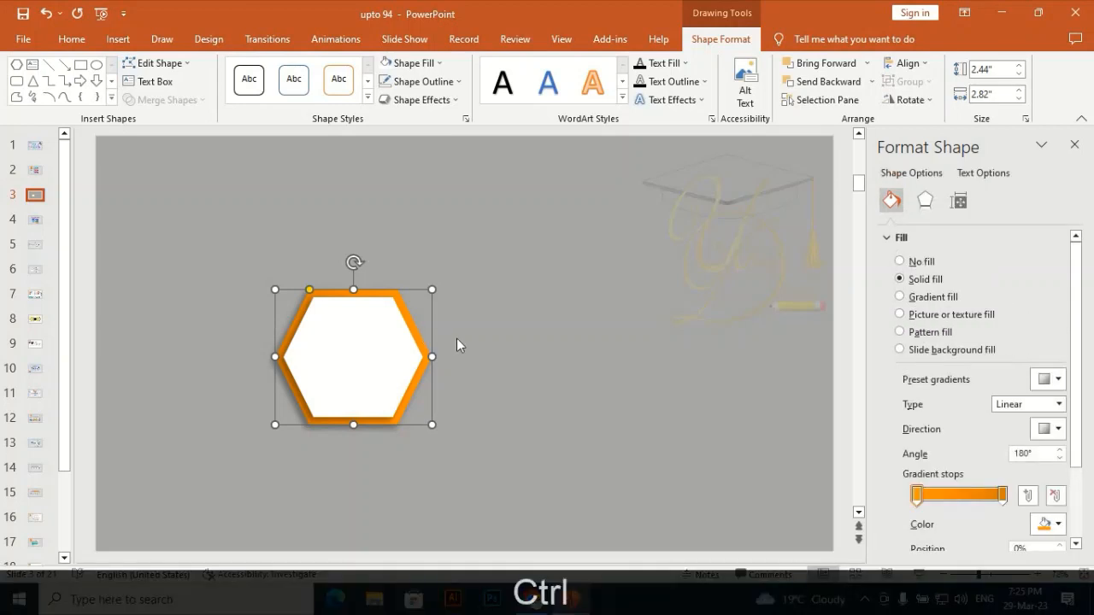
pyautogui.hotkey('ctrl', 'd')
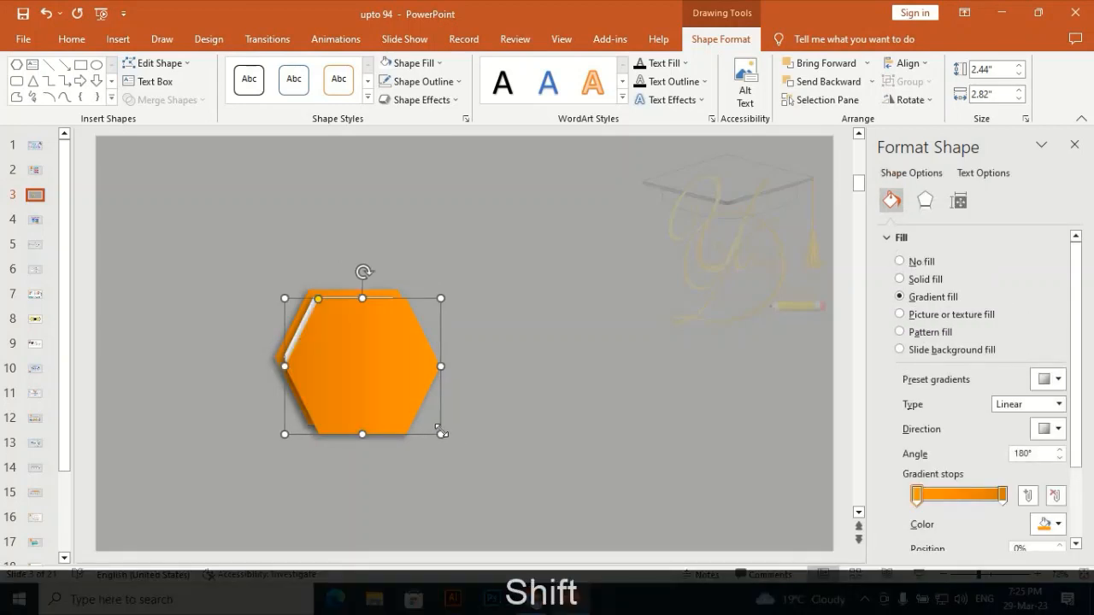
pyautogui.moveTo(441, 434); pyautogui.dragTo(415, 399)
# Remove the shadow and the fill from the enlarged hexagon copy
pyautogui.click(926, 203)
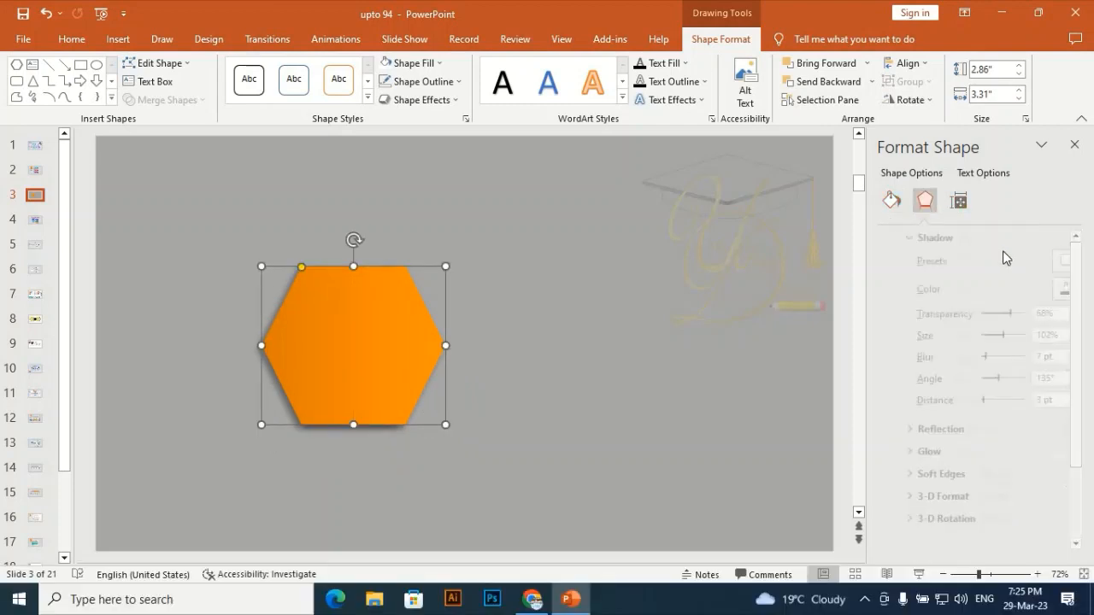
pyautogui.click(1049, 261)
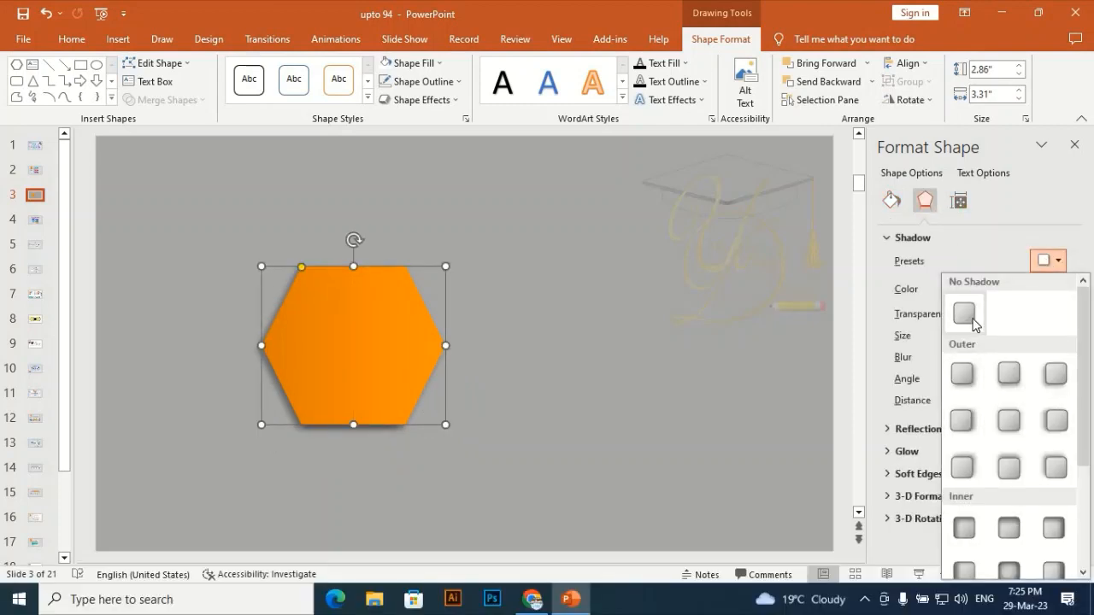
pyautogui.click(964, 314)
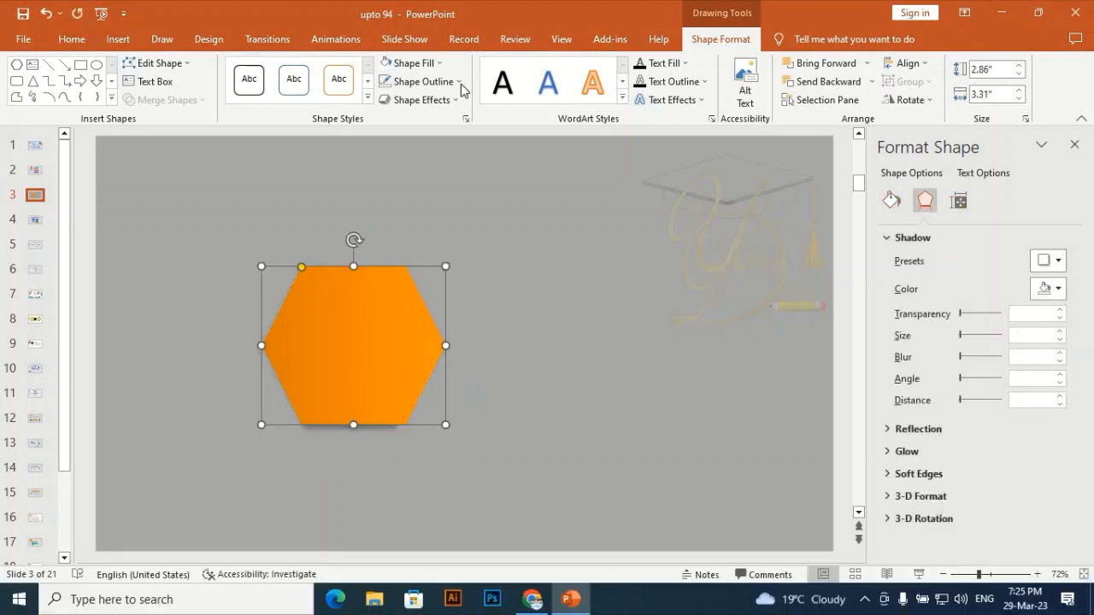
pyautogui.click(410, 64)
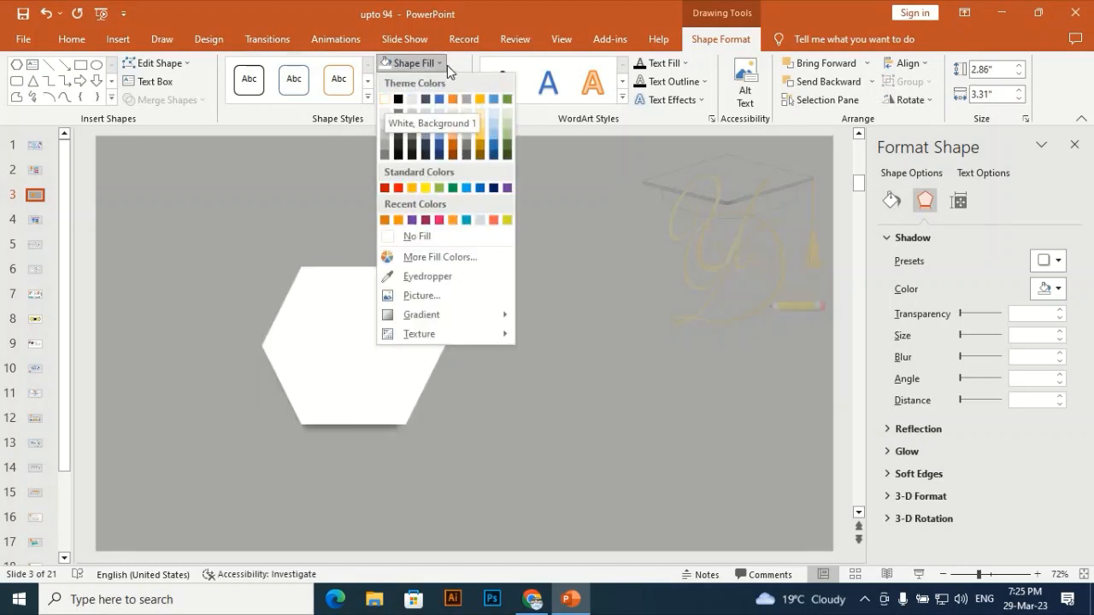
pyautogui.click(411, 236)
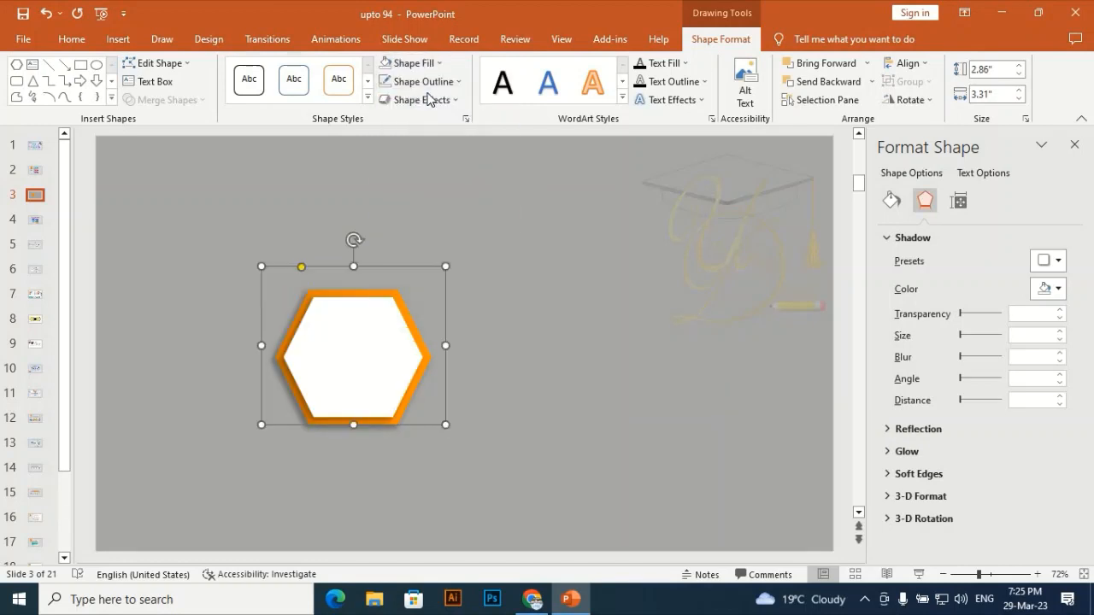
# Give the enlarged hexagon a white outline and nudge it down to surround the orange hexagon
pyautogui.click(423, 81)
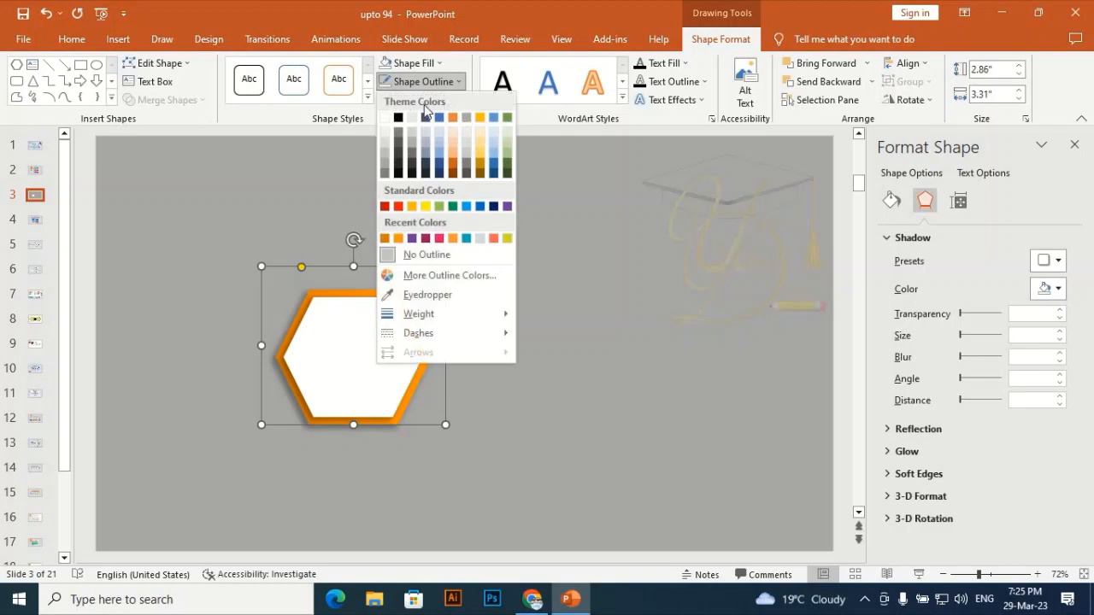
pyautogui.click(384, 120)
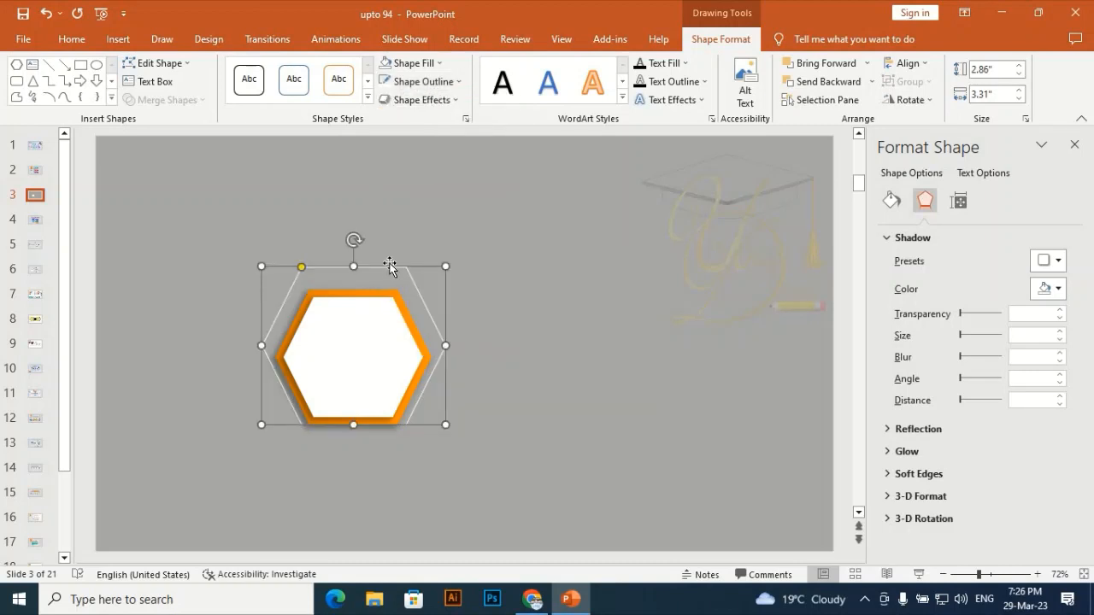
pyautogui.moveTo(389, 268); pyautogui.dragTo(392, 278)
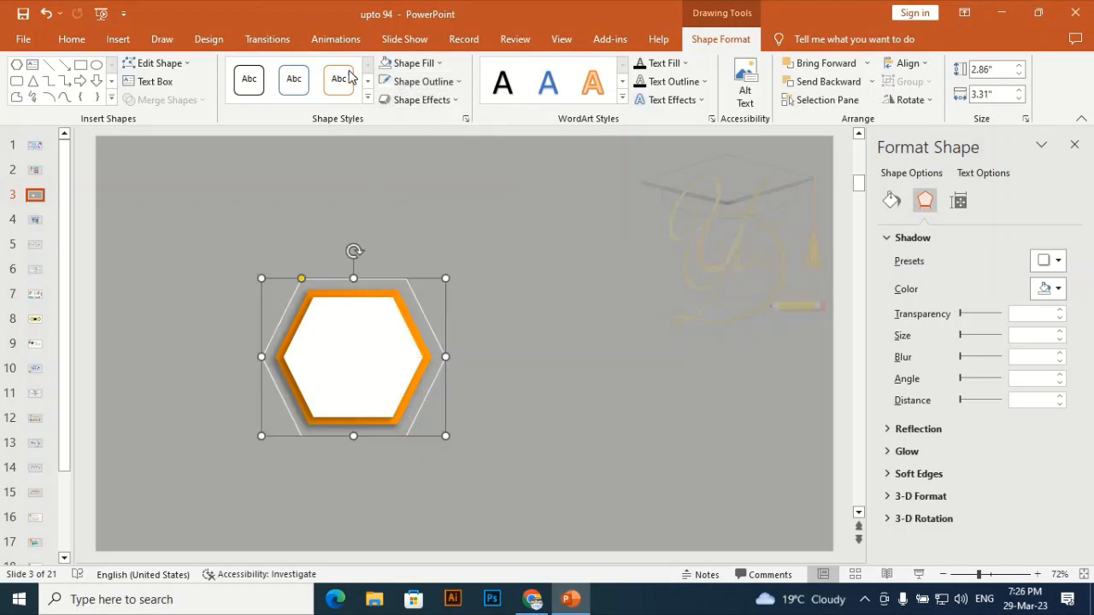
# Set the enlarged hexagon's outline weight to 2¼ pt and its style to a dashed line
pyautogui.click(444, 81)
pyautogui.moveTo(442, 317)
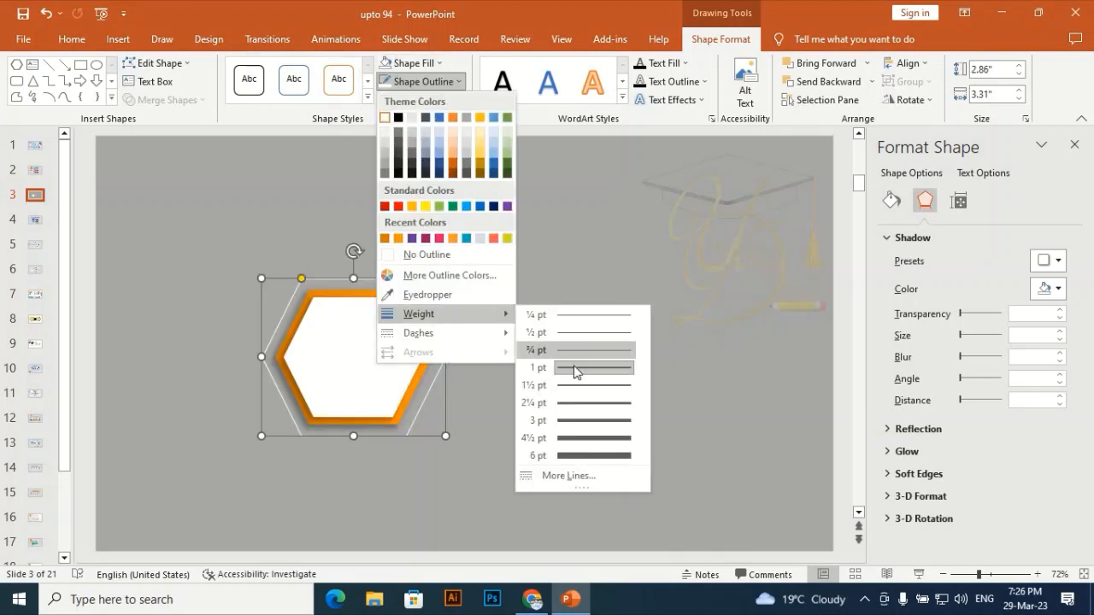
pyautogui.click(584, 403)
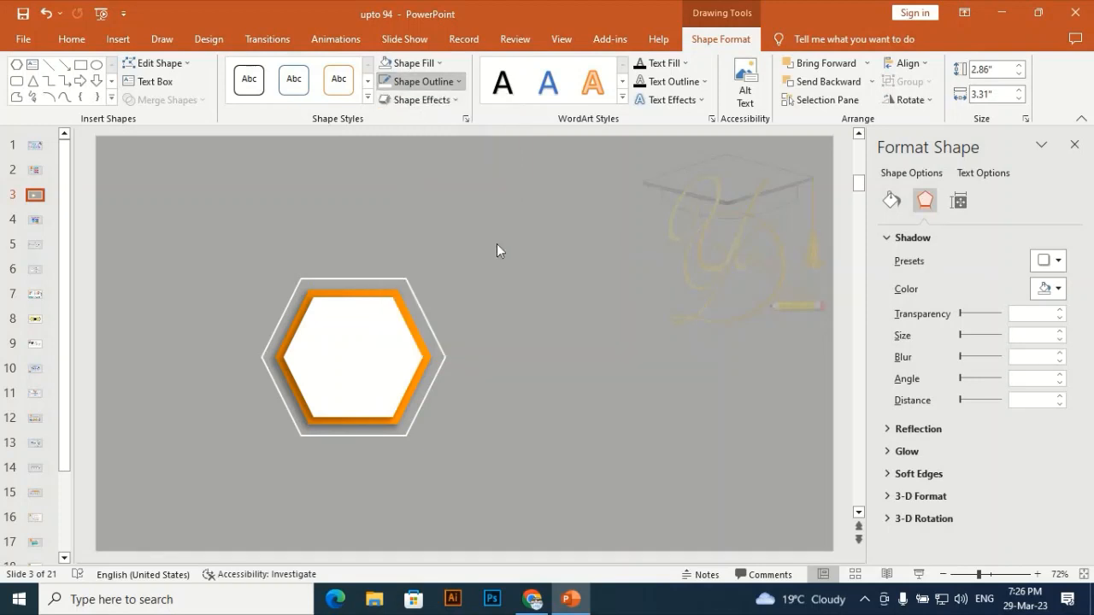
pyautogui.click(444, 81)
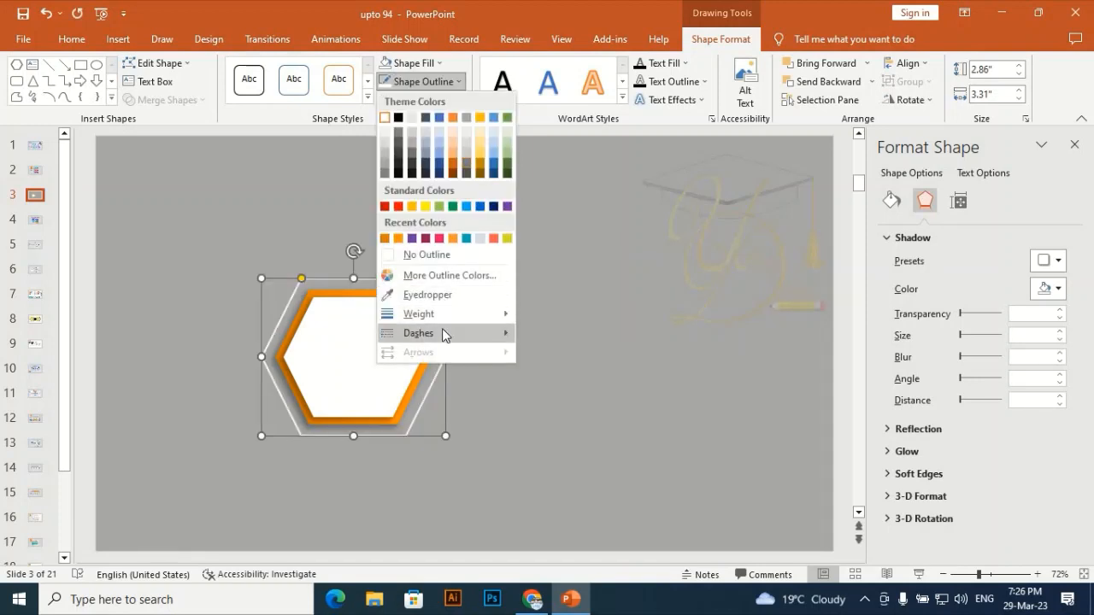
pyautogui.moveTo(446, 334)
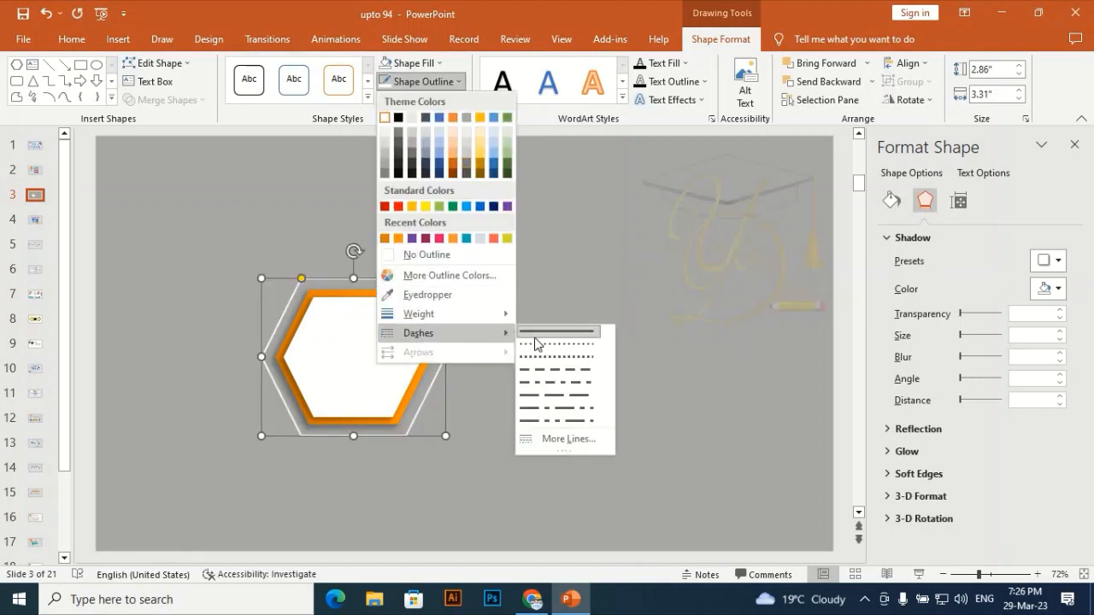
pyautogui.click(566, 374)
pyautogui.click(465, 202)
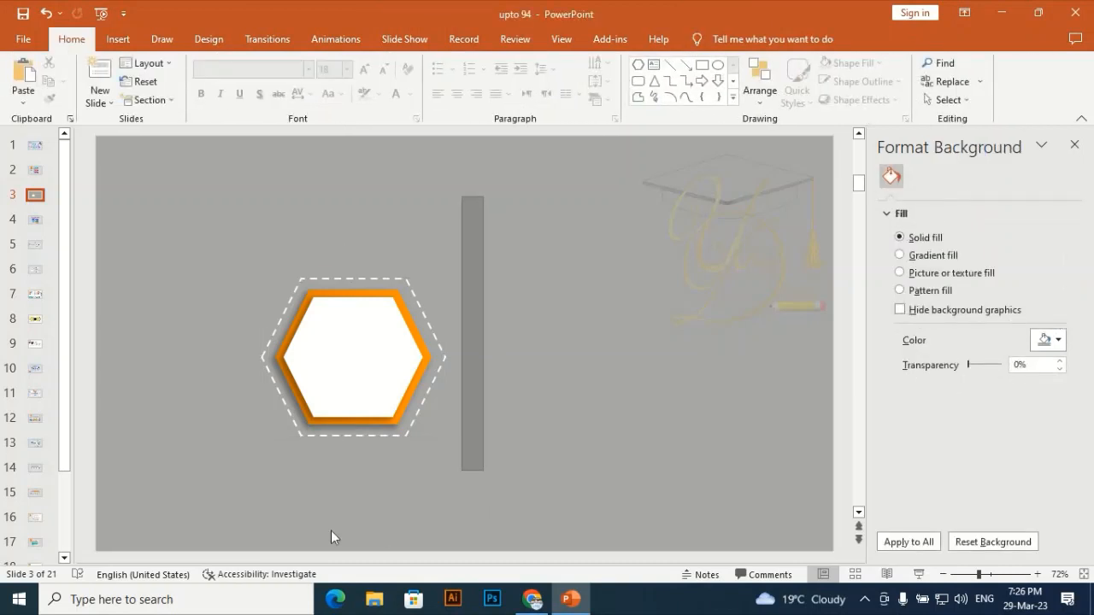
# Group all the hexagon layers and move the group toward the slide's left side
pyautogui.moveTo(463, 195); pyautogui.dragTo(196, 501)
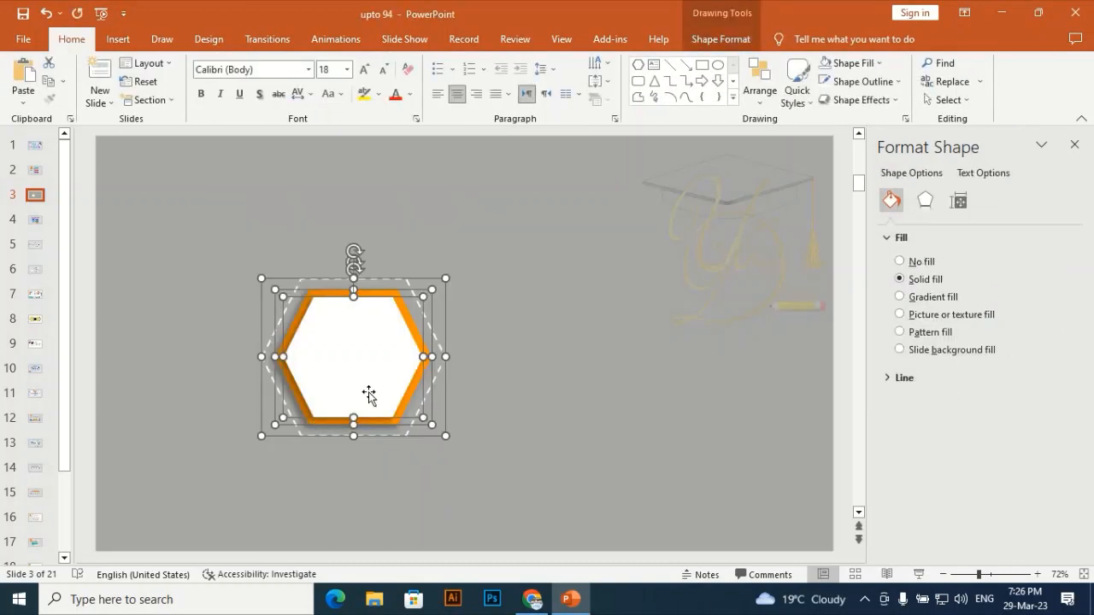
pyautogui.hotkey('ctrl', 'g')
pyautogui.moveTo(368, 392); pyautogui.dragTo(303, 378)
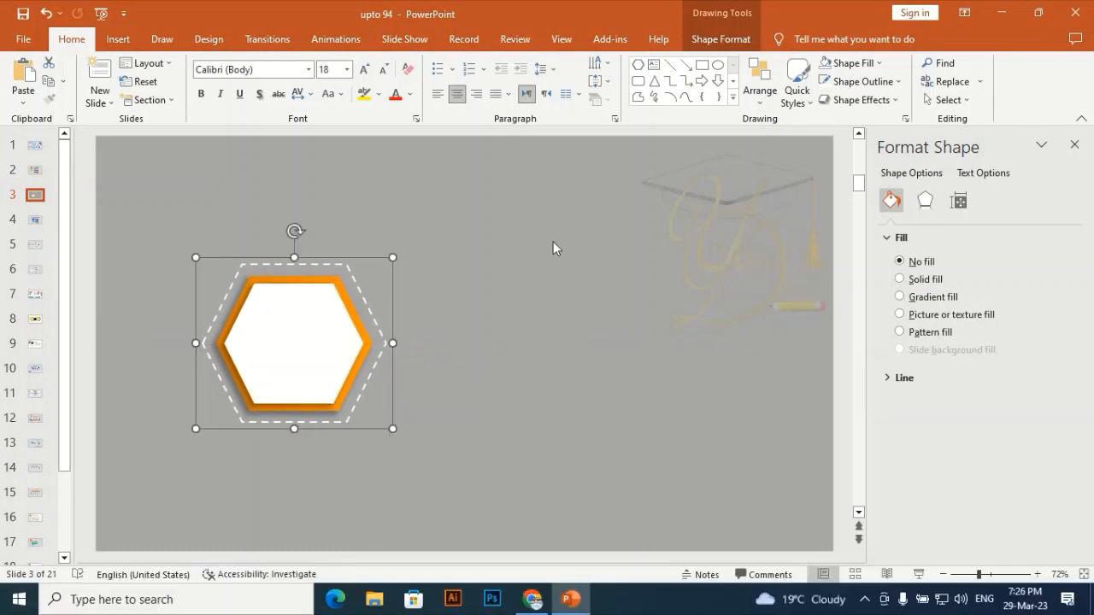
pyautogui.click(553, 249)
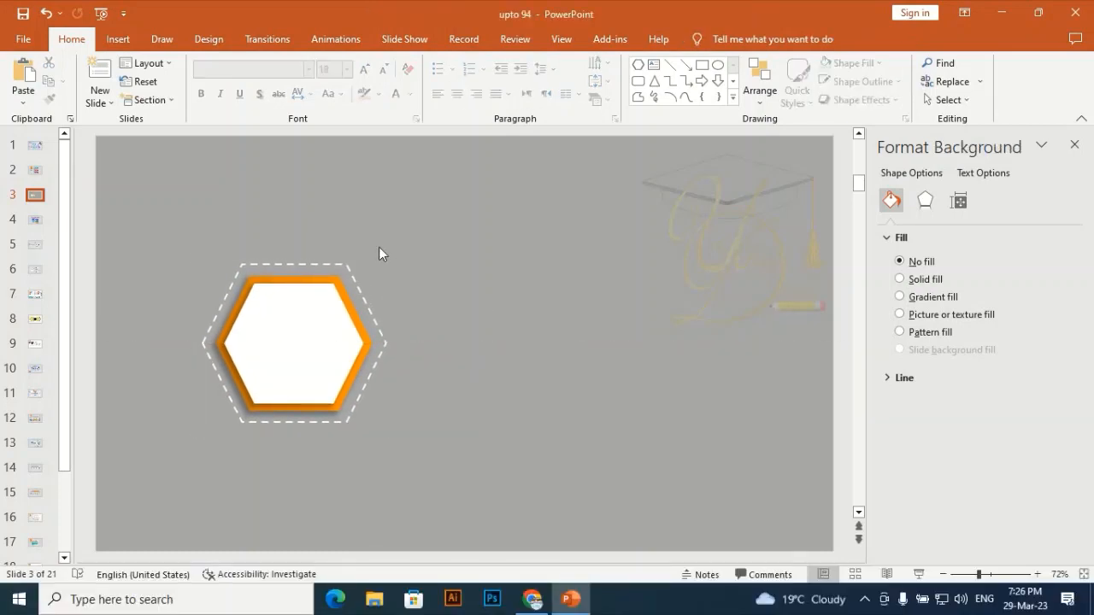
# Ungroup the hexagon layers
pyautogui.click(322, 338)
pyautogui.rightClick(325, 340)
pyautogui.moveTo(479, 167)
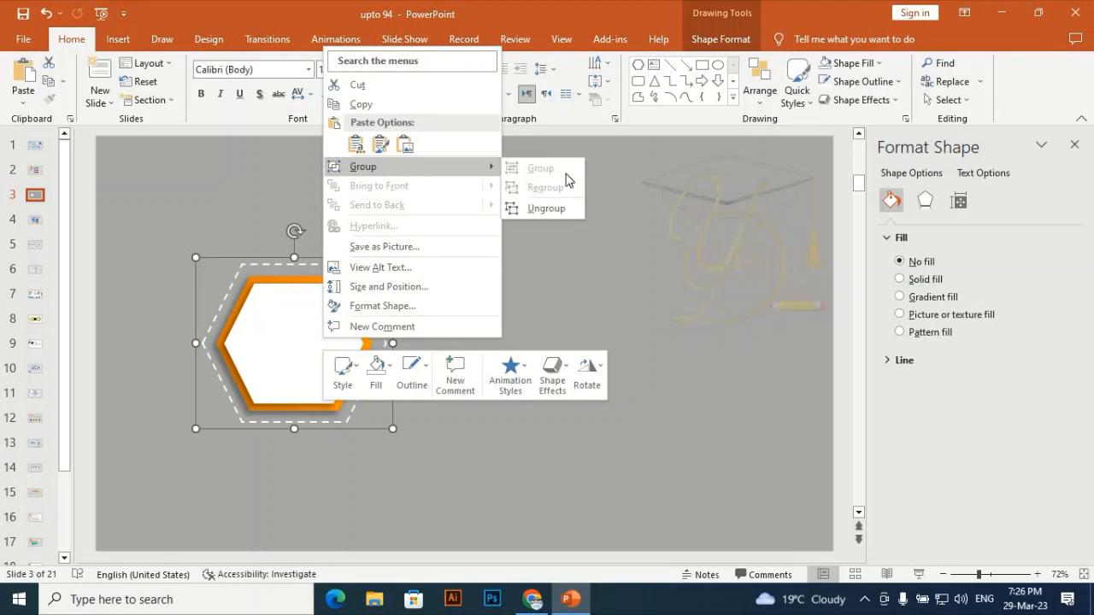
pyautogui.click(552, 211)
pyautogui.click(231, 137)
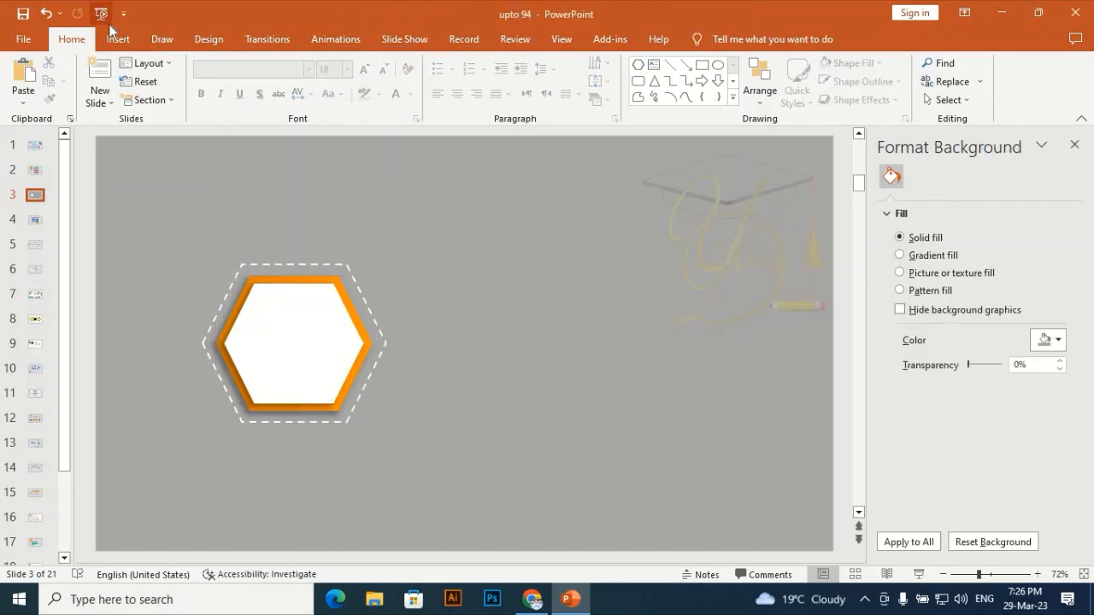
# Draw a wide hexagon banner about 2.61 x 0.7 inches to the upper right of the frame
pyautogui.click(117, 39)
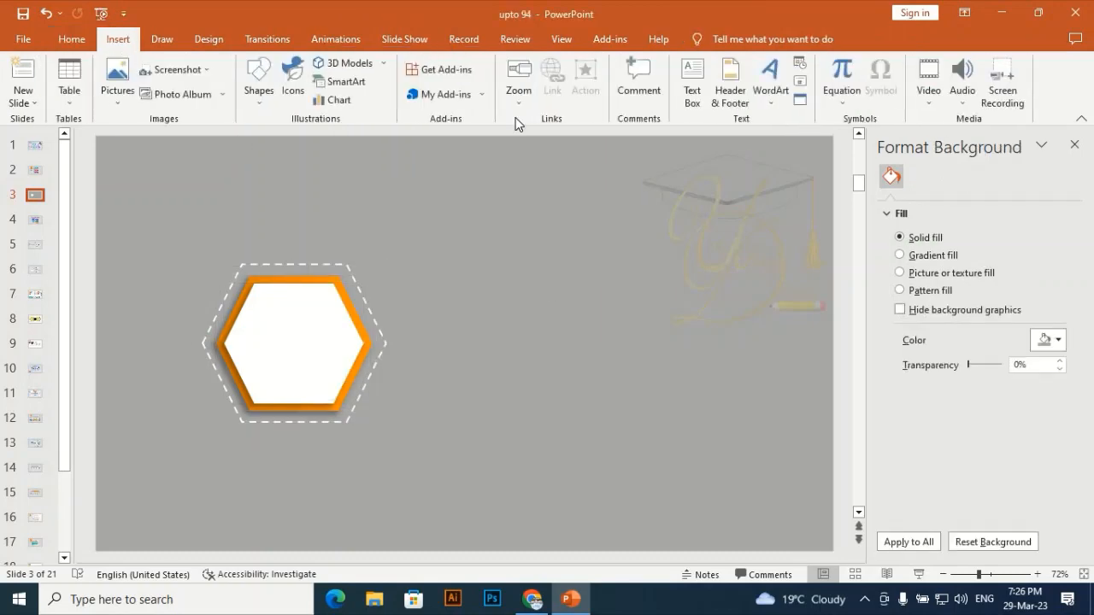
pyautogui.click(259, 81)
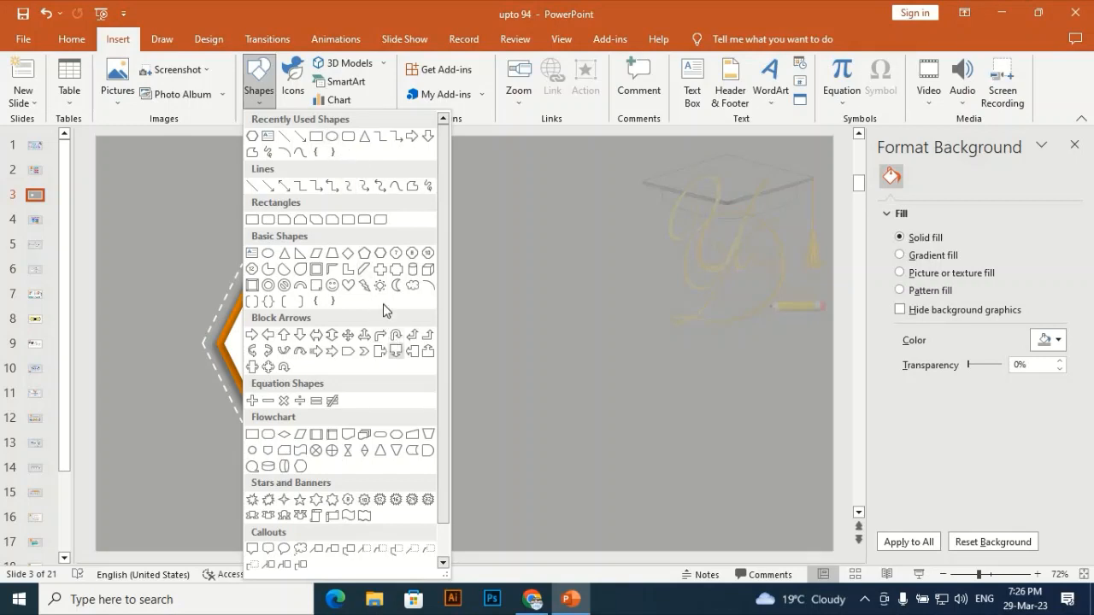
pyautogui.click(381, 253)
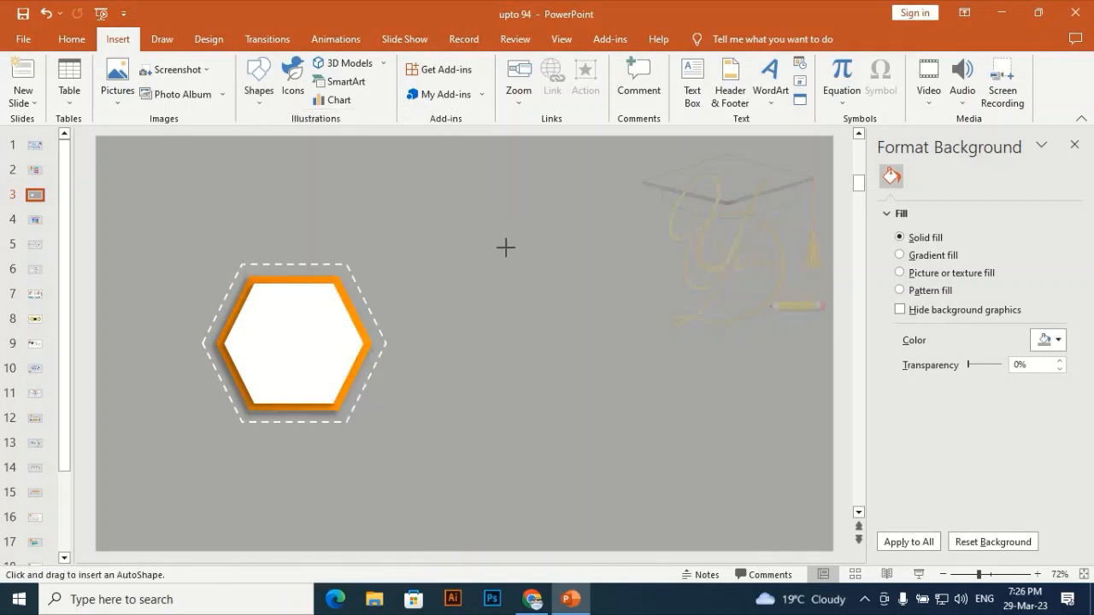
pyautogui.moveTo(482, 210)
pyautogui.mouseDown()
pyautogui.moveTo(579, 247)
pyautogui.moveTo(625, 249)
pyautogui.mouseUp()
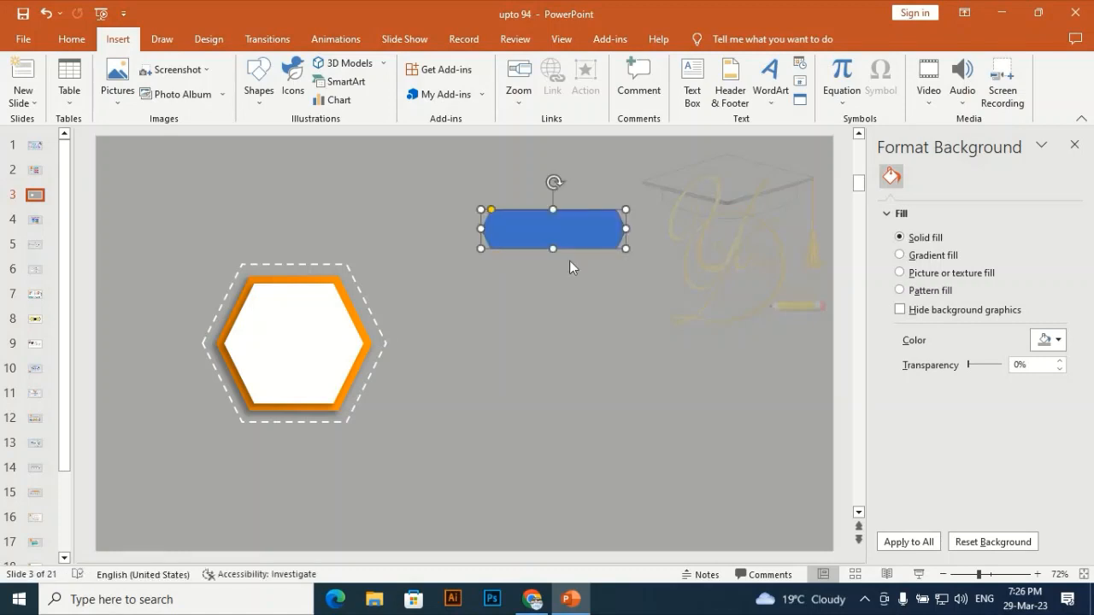
# Copy the orange hexagon's formatting and paste it onto the wide banner hexagon
pyautogui.click(327, 414)
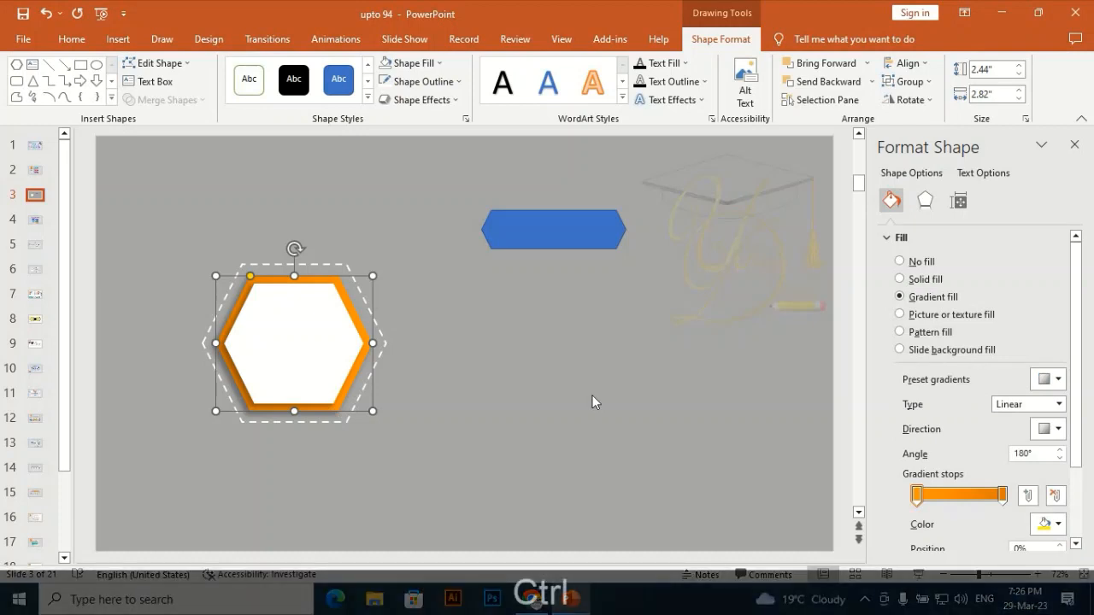
pyautogui.hotkey('ctrl', 'shift', 'c')
pyautogui.click(562, 224)
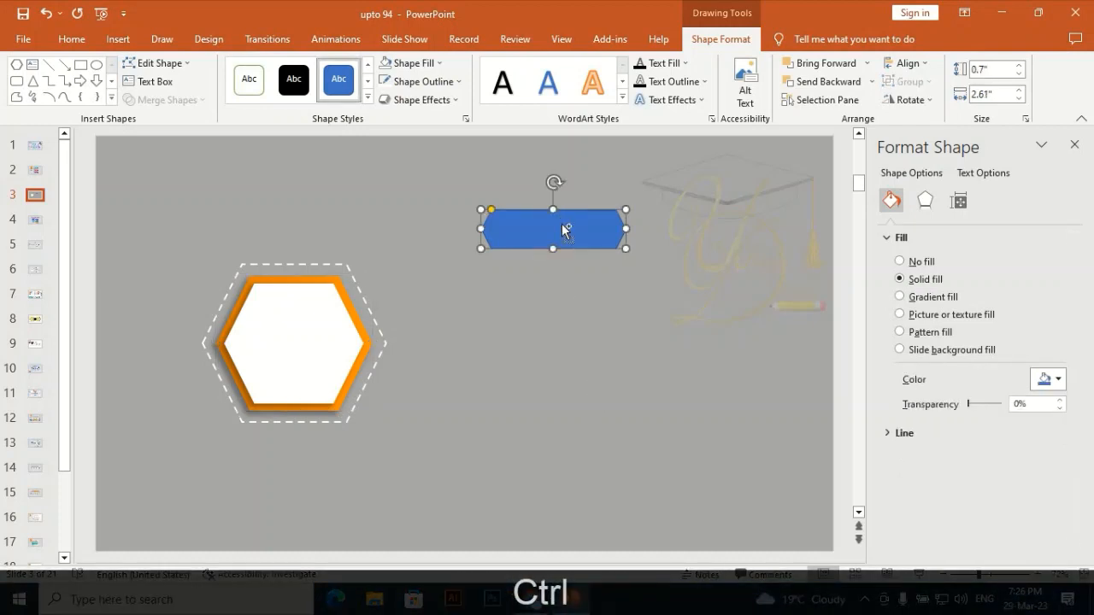
pyautogui.hotkey('ctrl', 'shift', 'v')
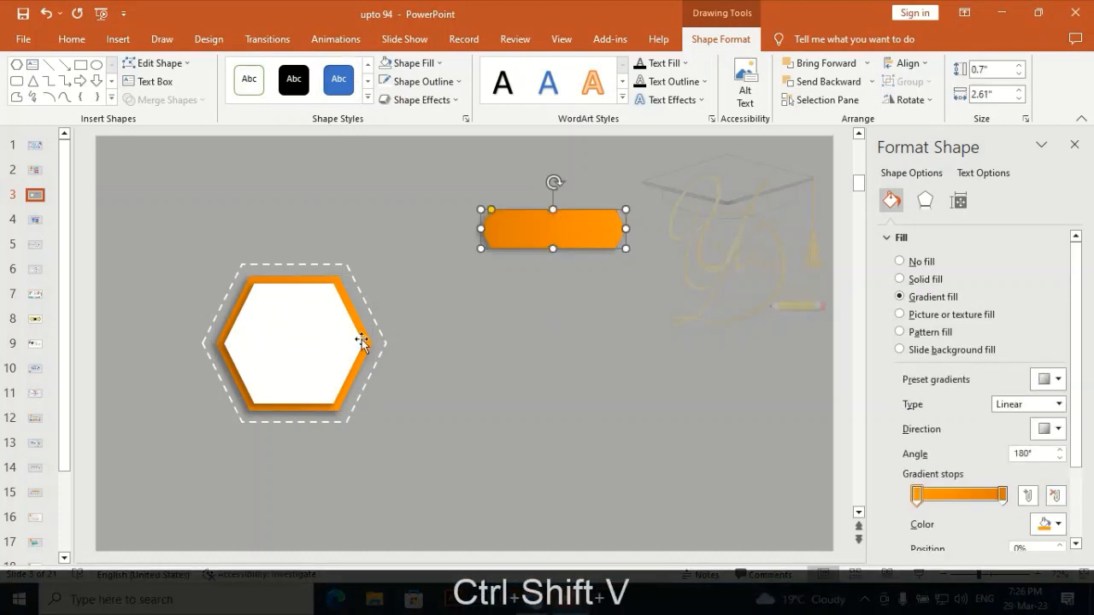
# Duplicate the white hexagon and shrink the copy to about 0.59 x 0.69 inches at the banner's left end
pyautogui.click(315, 348)
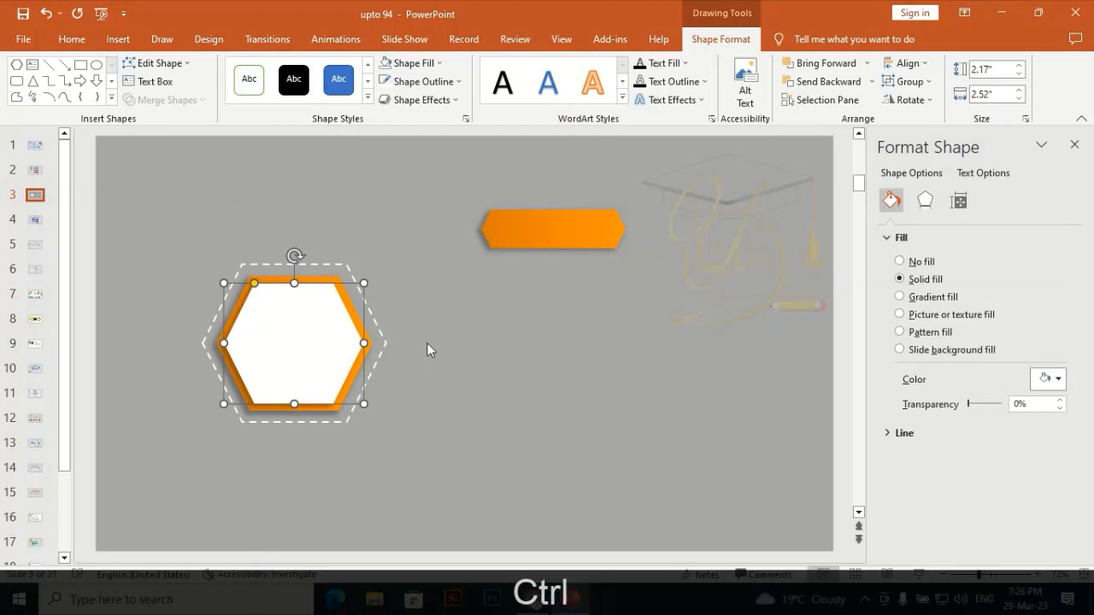
pyautogui.hotkey('ctrl', 'd')
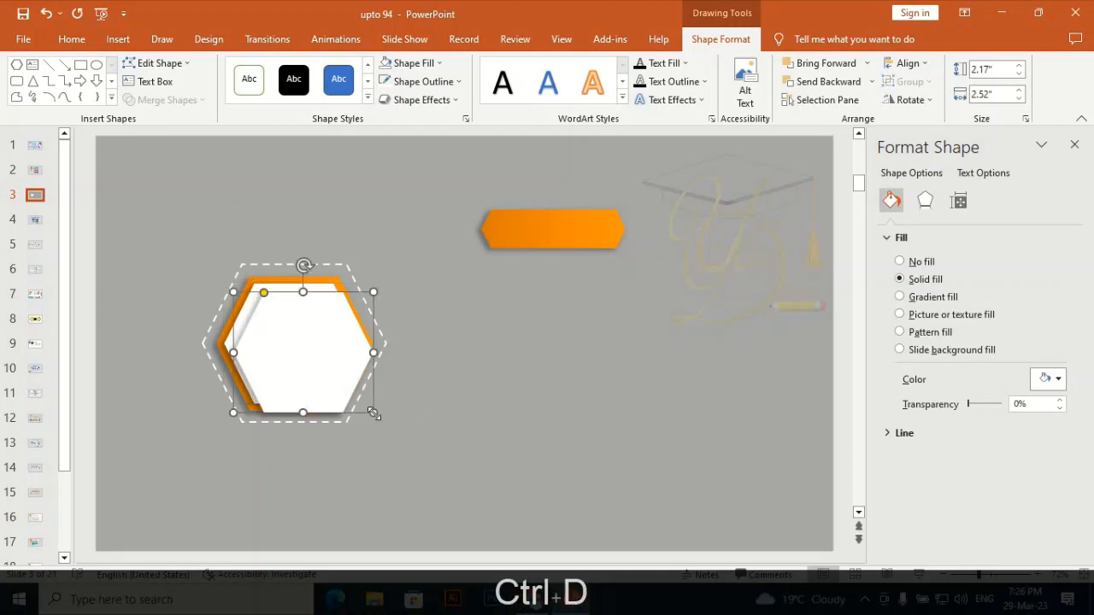
pyautogui.moveTo(374, 414); pyautogui.dragTo(511, 235)
pyautogui.click(509, 290)
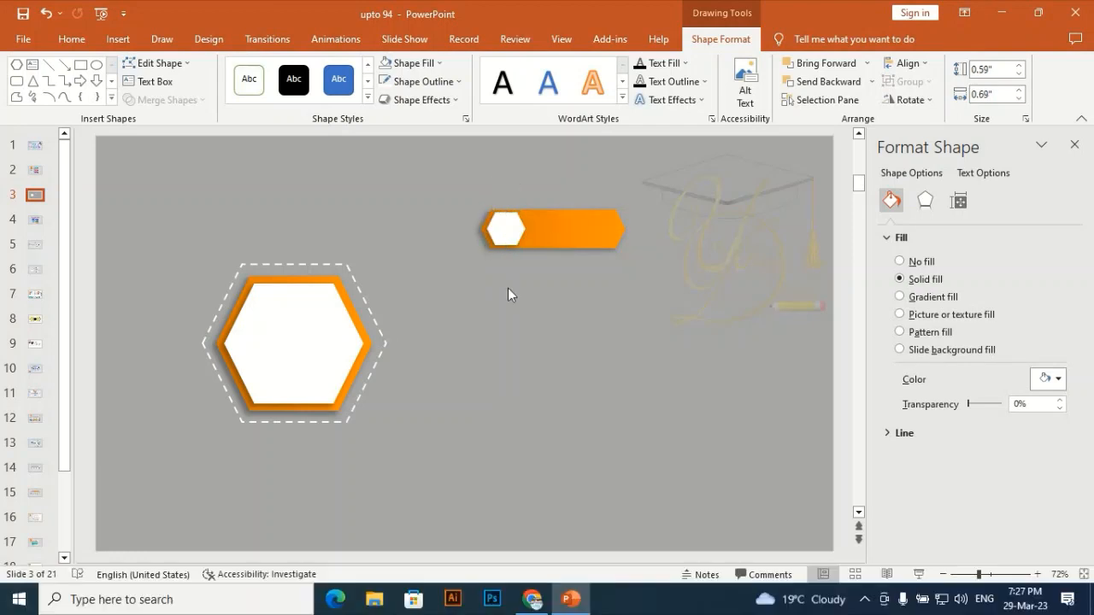
# Select the banner together with its small white hexagon and move them up and to the left
pyautogui.moveTo(665, 176); pyautogui.dragTo(416, 290)
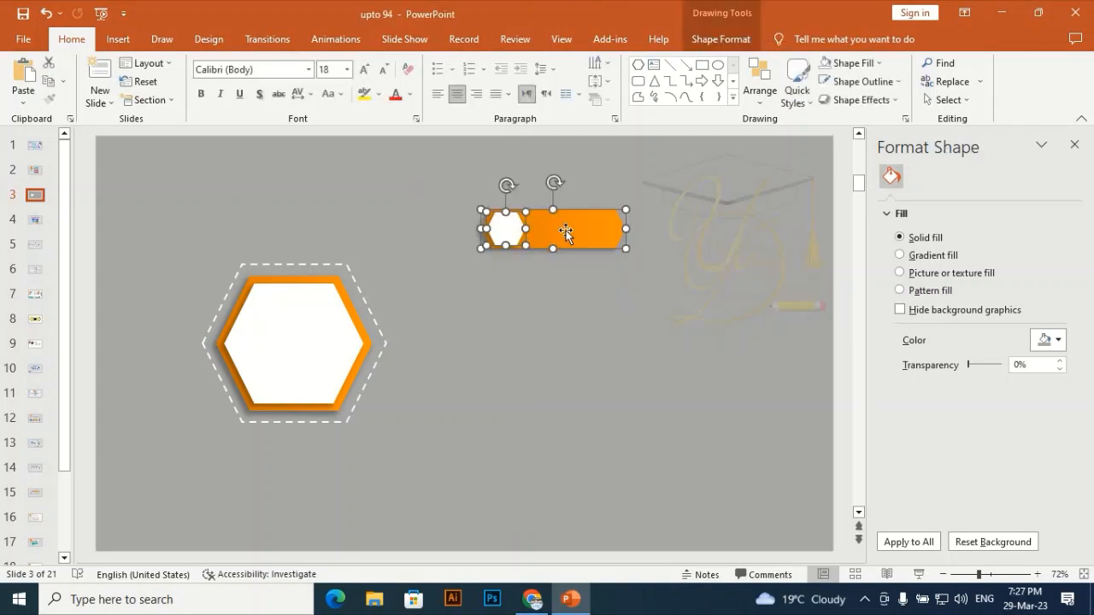
pyautogui.moveTo(559, 214); pyautogui.dragTo(528, 202)
pyautogui.click(548, 298)
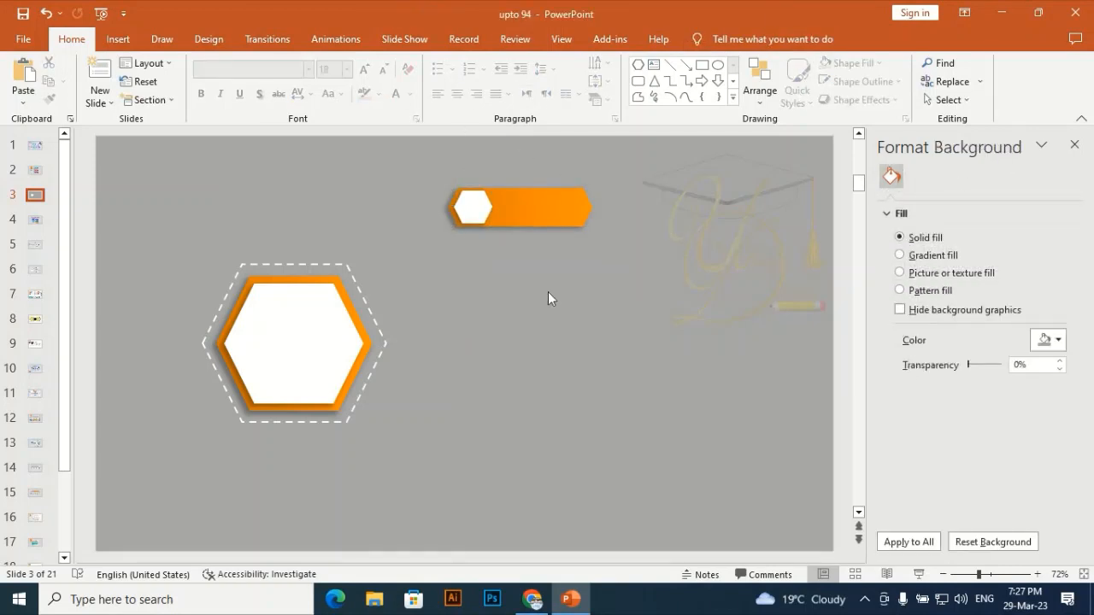
# Draw a tiny circle about 0.07 inches wide beside the frame's upper right corner
pyautogui.click(118, 40)
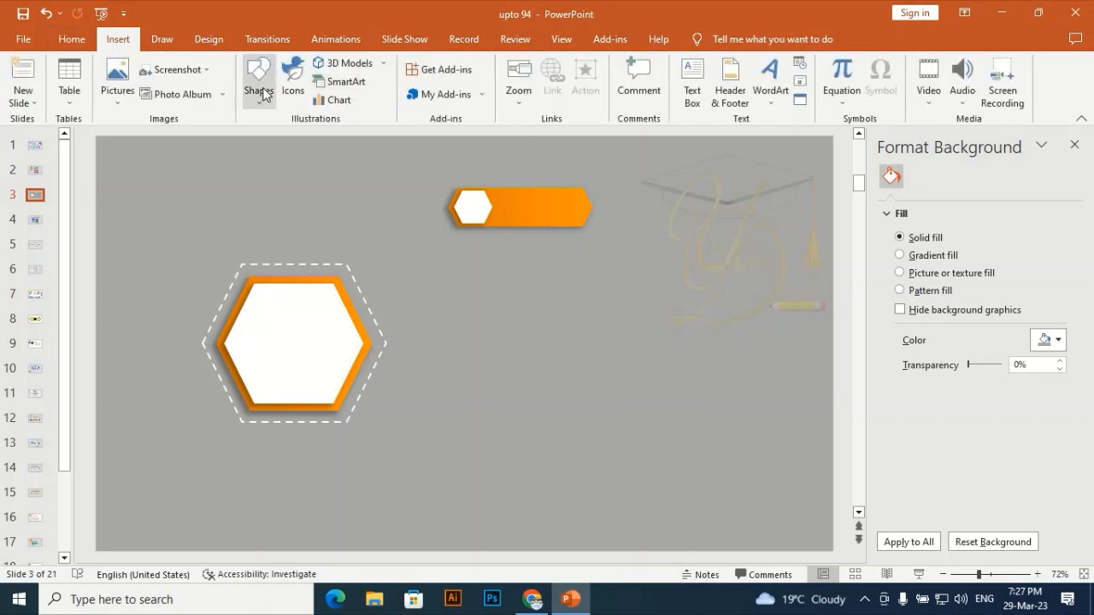
pyautogui.click(258, 82)
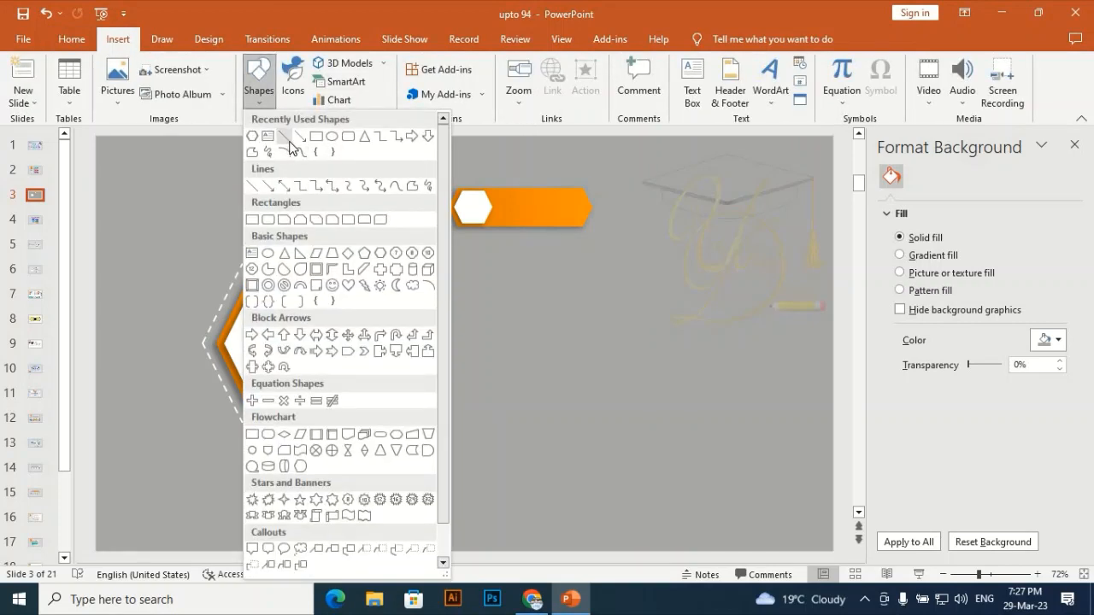
pyautogui.click(332, 136)
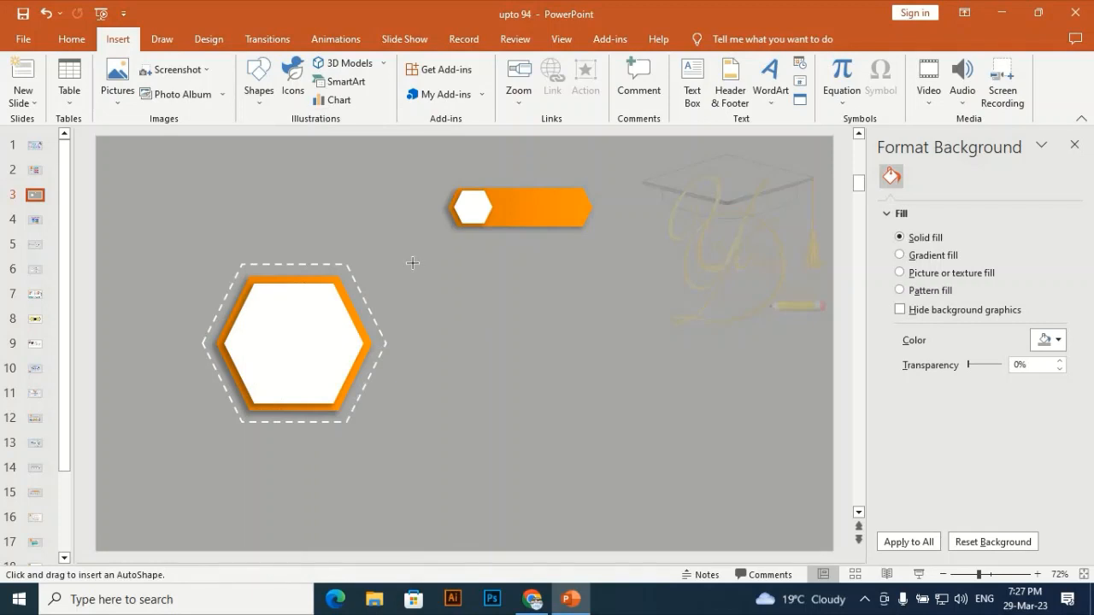
pyautogui.moveTo(415, 265); pyautogui.dragTo(417, 268)
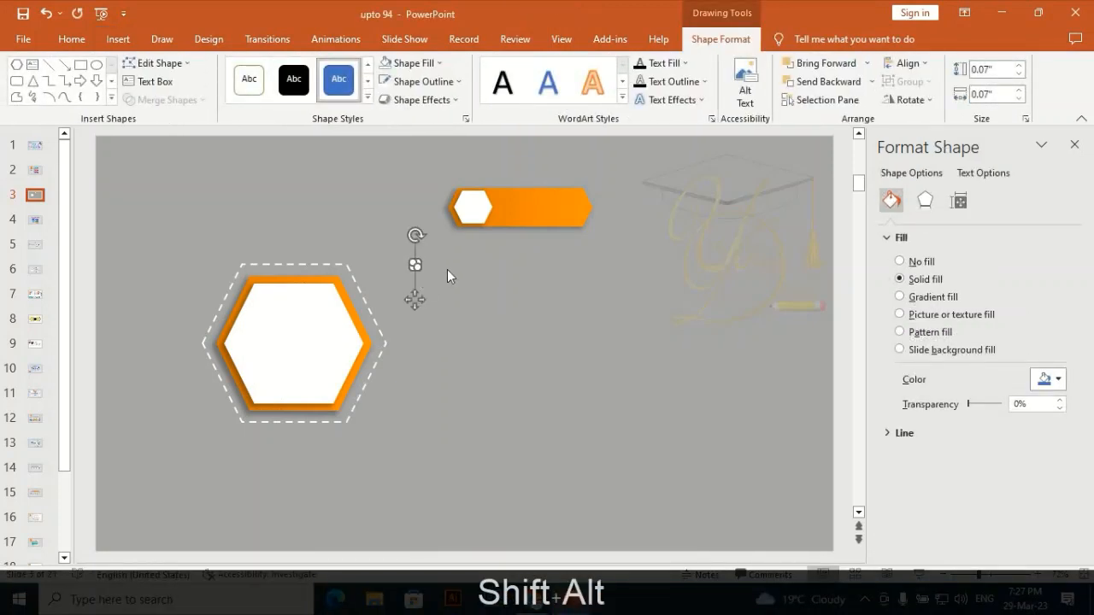
# Copy the banner's orange gradient formatting and paste it onto the tiny circle
pyautogui.click(534, 205)
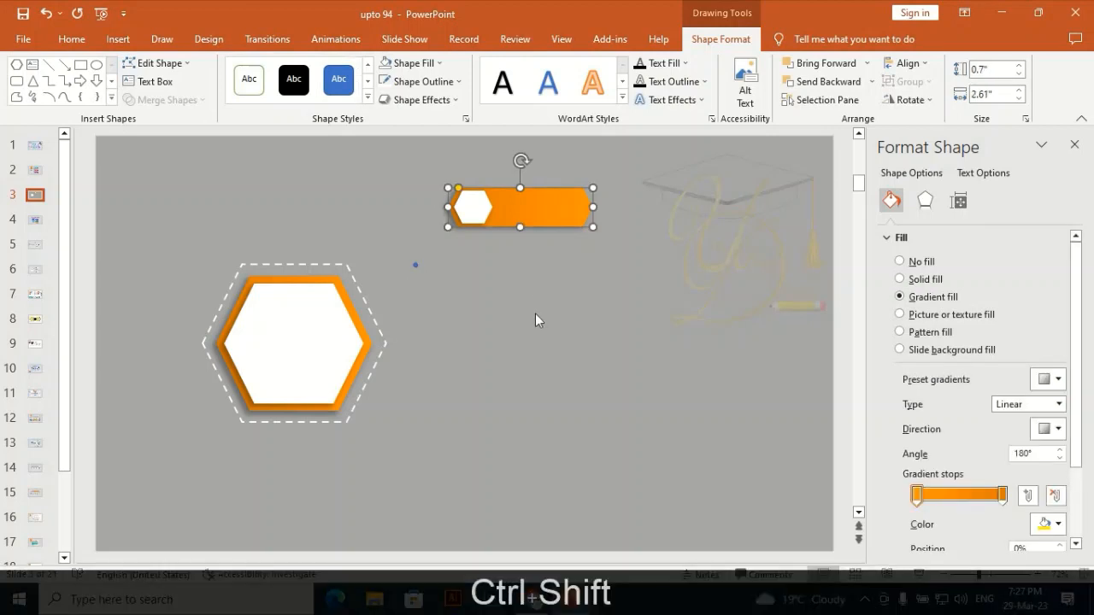
pyautogui.hotkey('ctrl', 'shift', 'c')
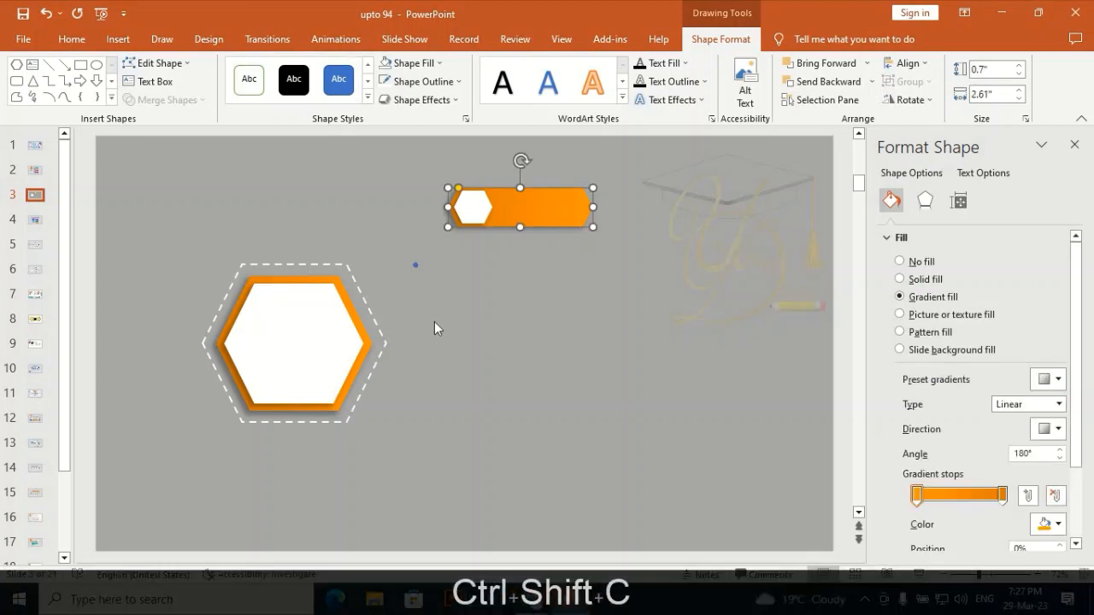
pyautogui.click(414, 266)
pyautogui.hotkey('ctrl', 'shift', 'v')
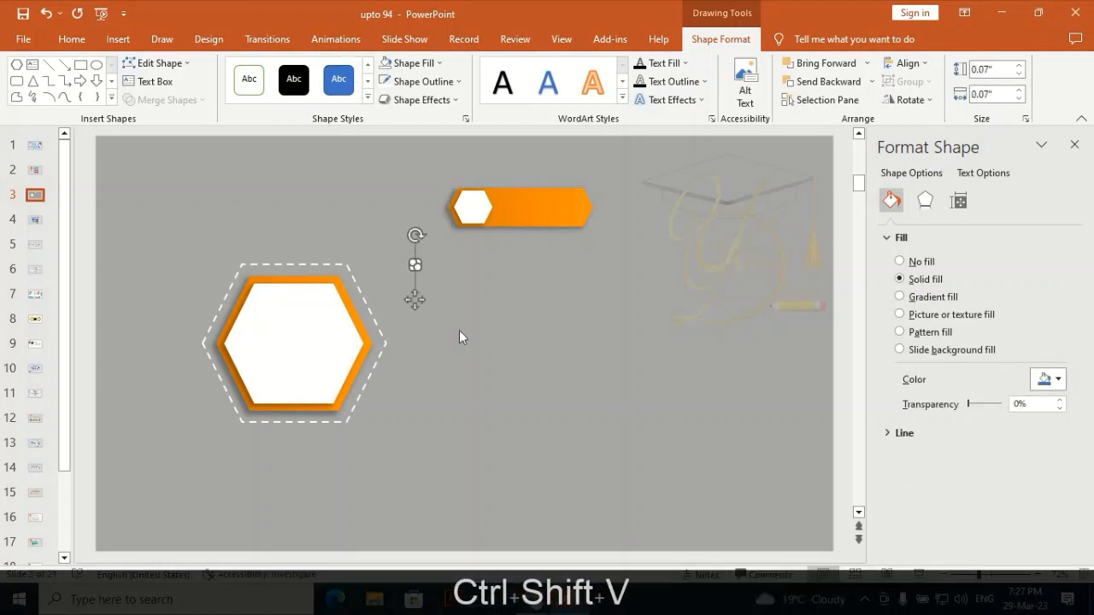
pyautogui.click(457, 330)
# Reposition the small orange circle and enlarge it to about 0.17 inches
pyautogui.click(418, 274)
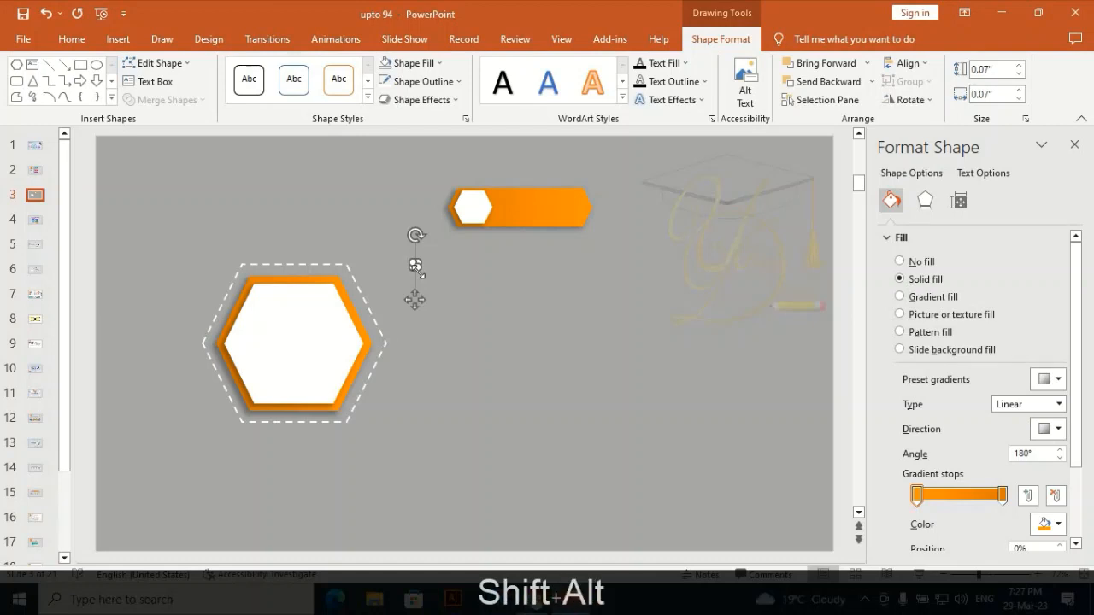
pyautogui.moveTo(418, 271); pyautogui.dragTo(421, 274)
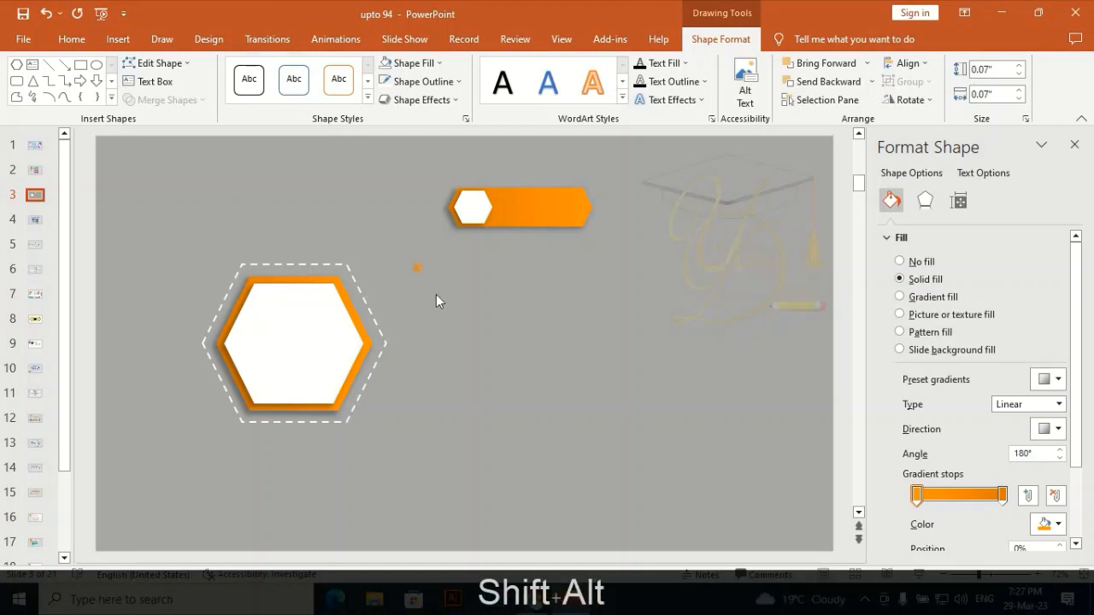
pyautogui.click(439, 296)
pyautogui.click(418, 268)
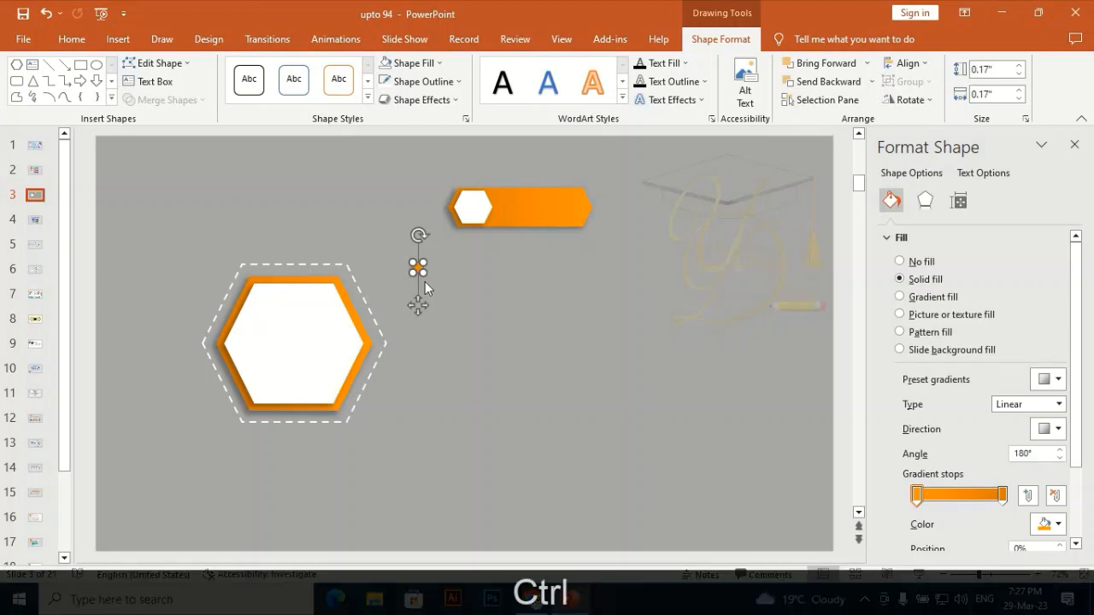
# Duplicate the small orange circle, enlarge the copy to about 0.33 inches around it, and remove the copy's outline and fill
pyautogui.hotkey('ctrl', 'd')
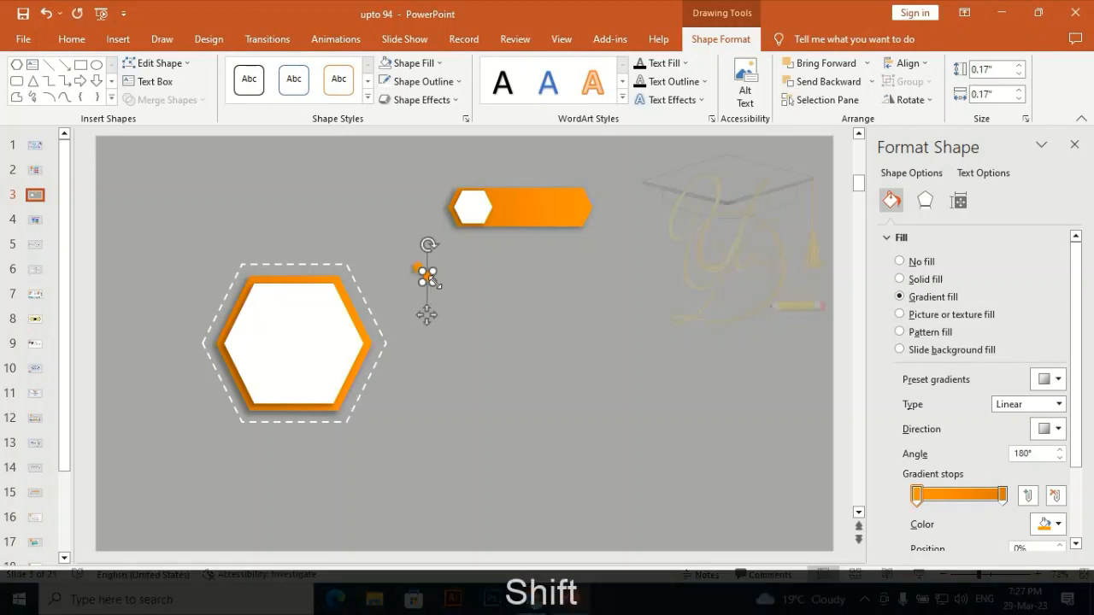
pyautogui.moveTo(433, 282); pyautogui.dragTo(419, 270)
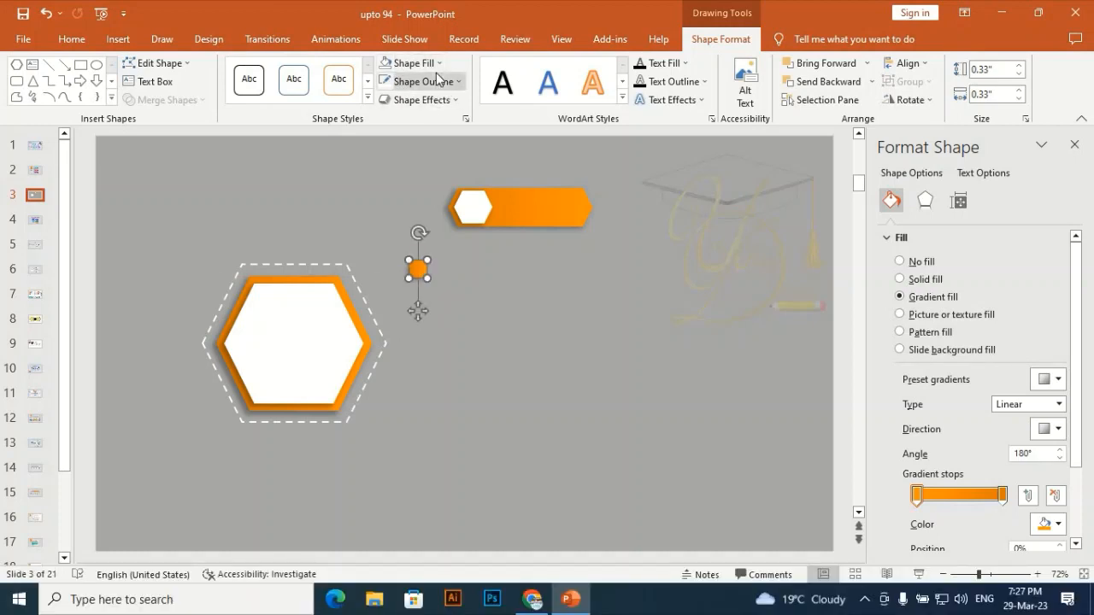
pyautogui.click(437, 77)
pyautogui.click(384, 238)
pyautogui.click(436, 65)
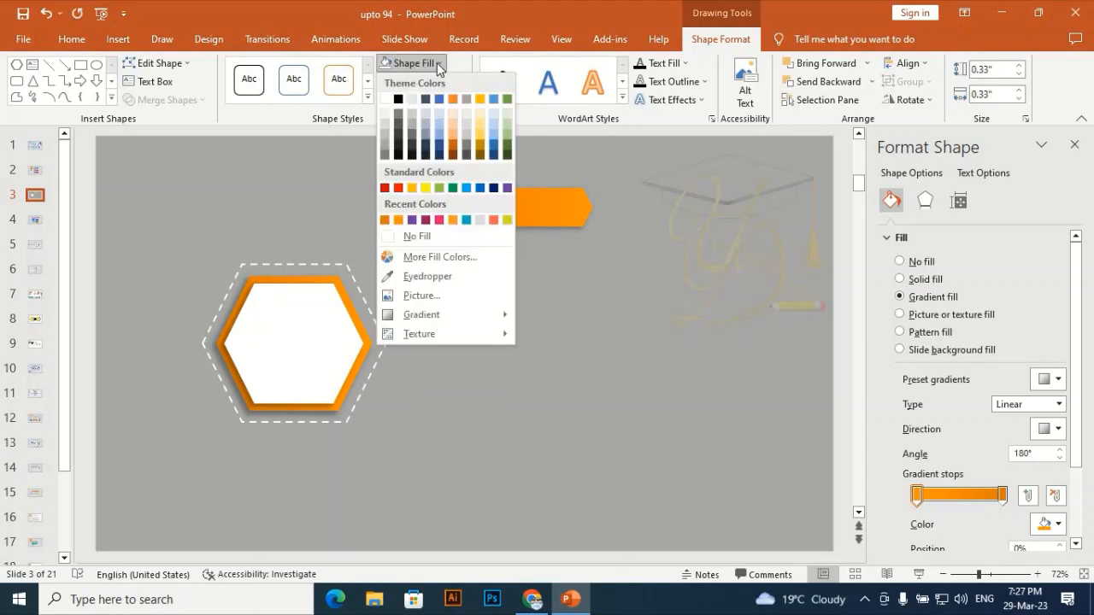
pyautogui.click(390, 238)
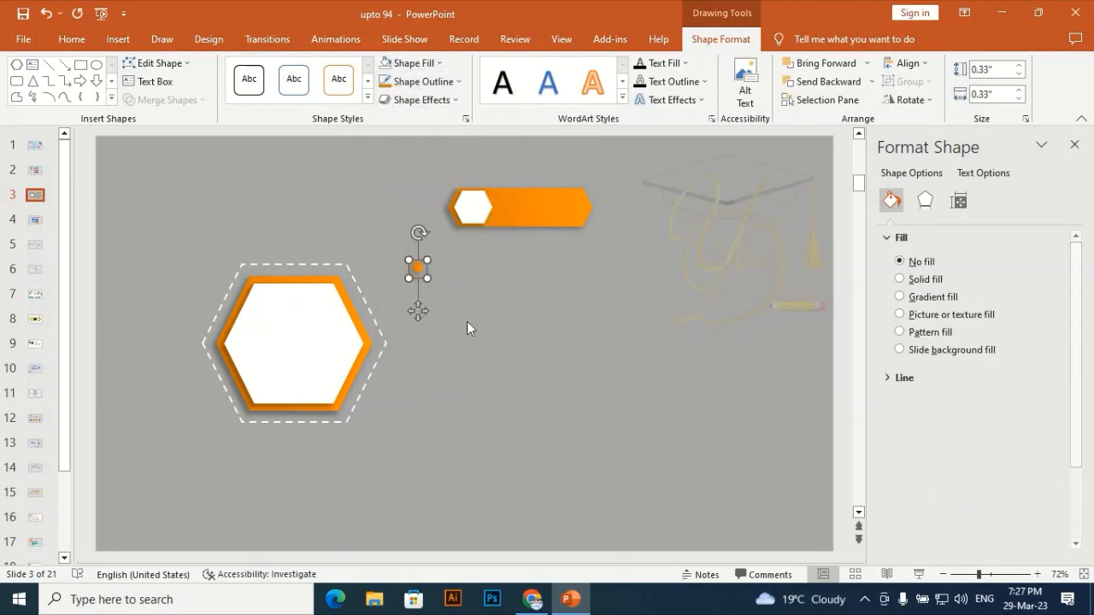
# Select the small orange circle together with the invisible larger circle and group them
pyautogui.click(419, 278)
pyautogui.click(417, 273)
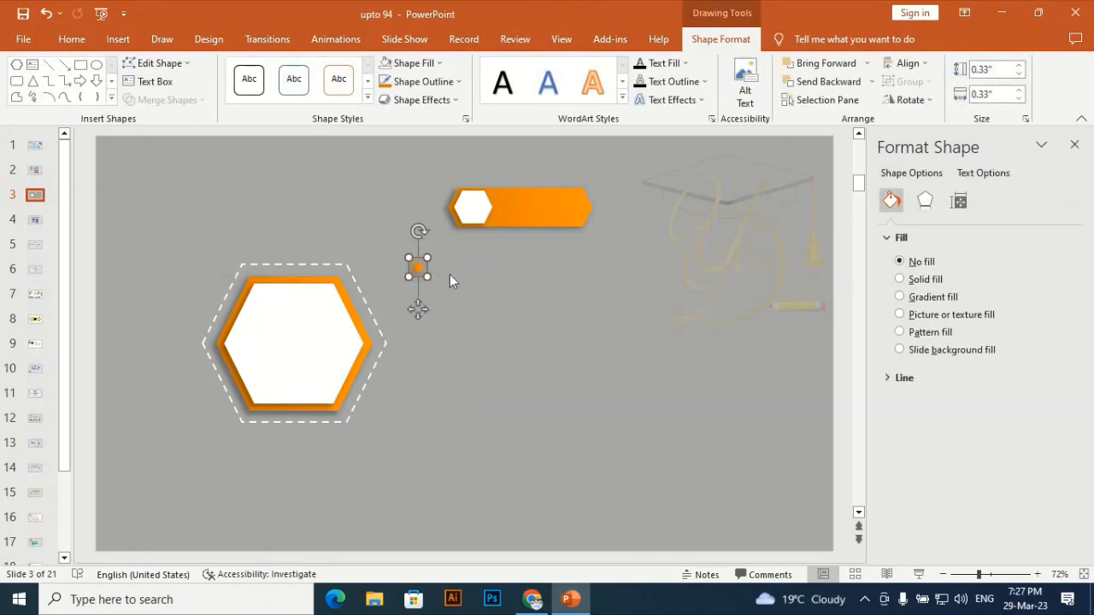
pyautogui.click(446, 248)
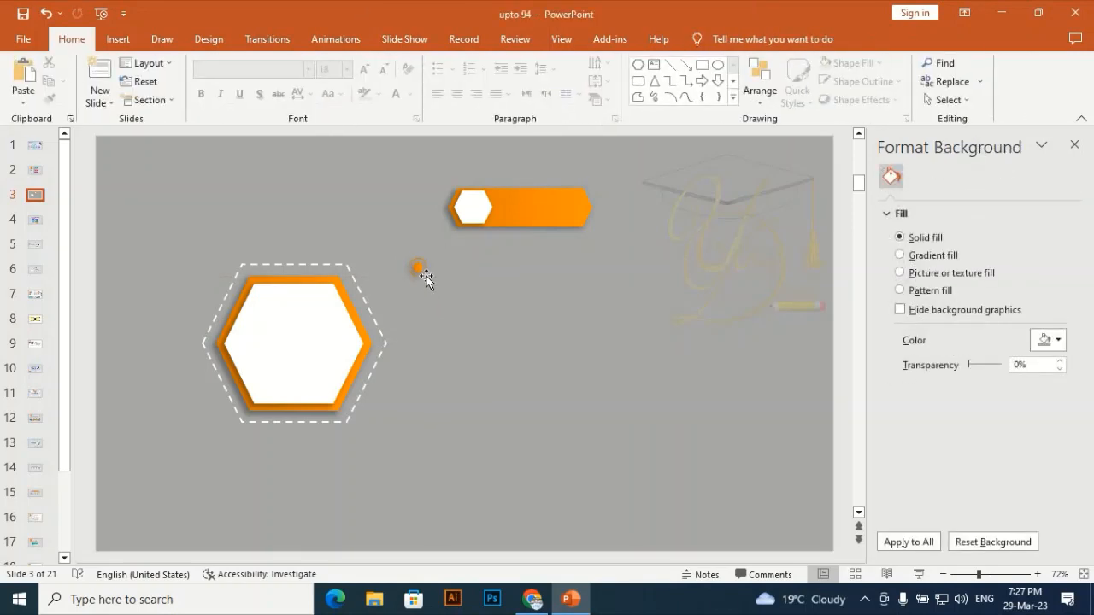
pyautogui.press('Down')
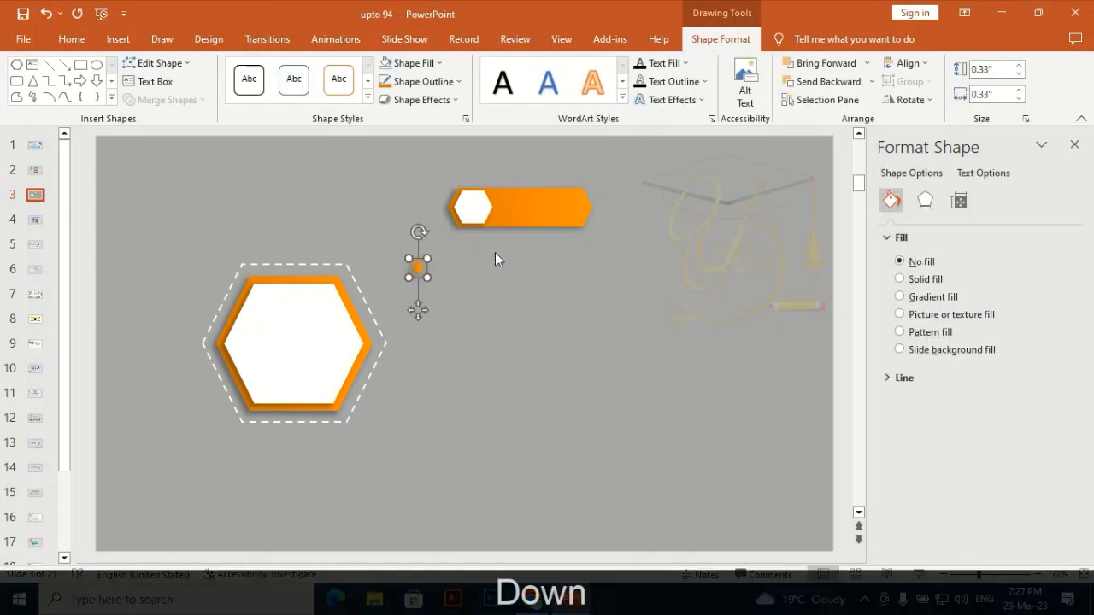
pyautogui.click(462, 250)
pyautogui.moveTo(453, 245); pyautogui.dragTo(380, 303)
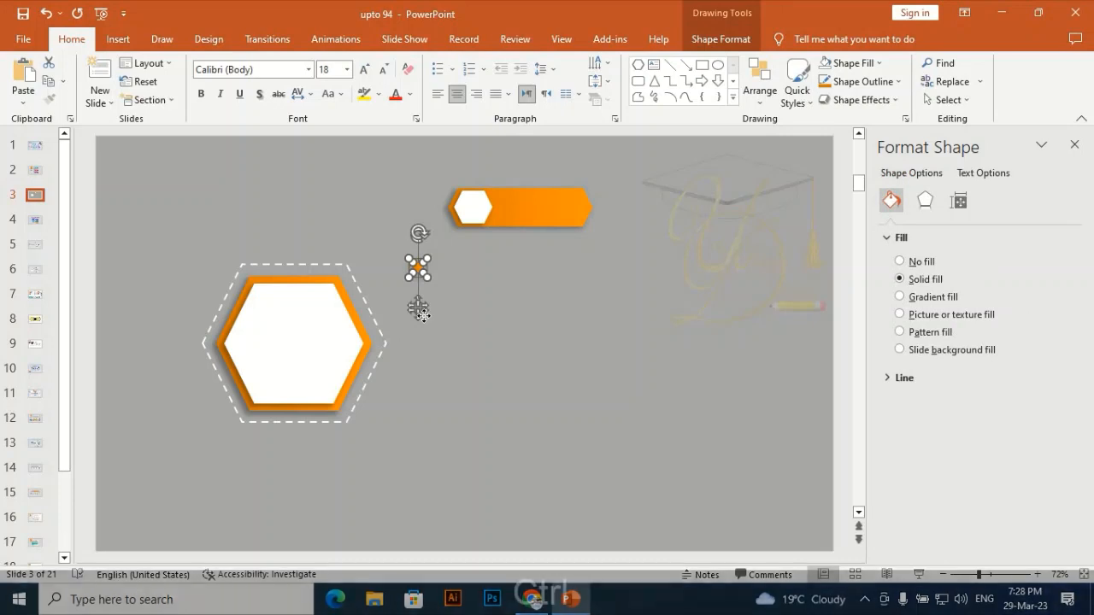
pyautogui.hotkey('ctrl', 'g')
# Move the grouped dot onto the dashed outline's upper right corner and nudge it slightly right and up
pyautogui.moveTo(417, 318); pyautogui.dragTo(350, 318)
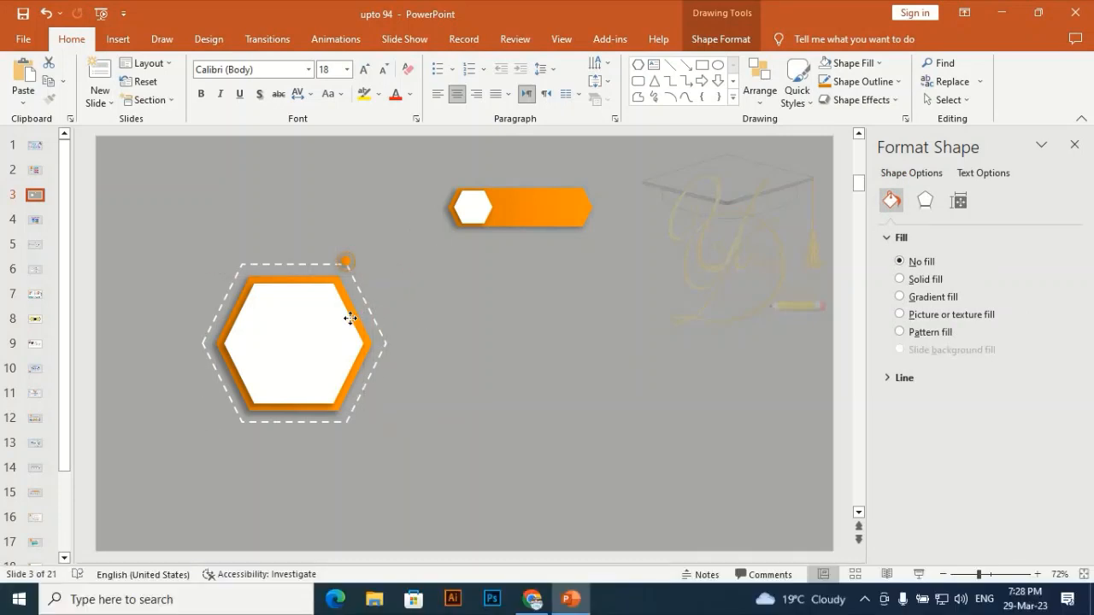
pyautogui.click(381, 288)
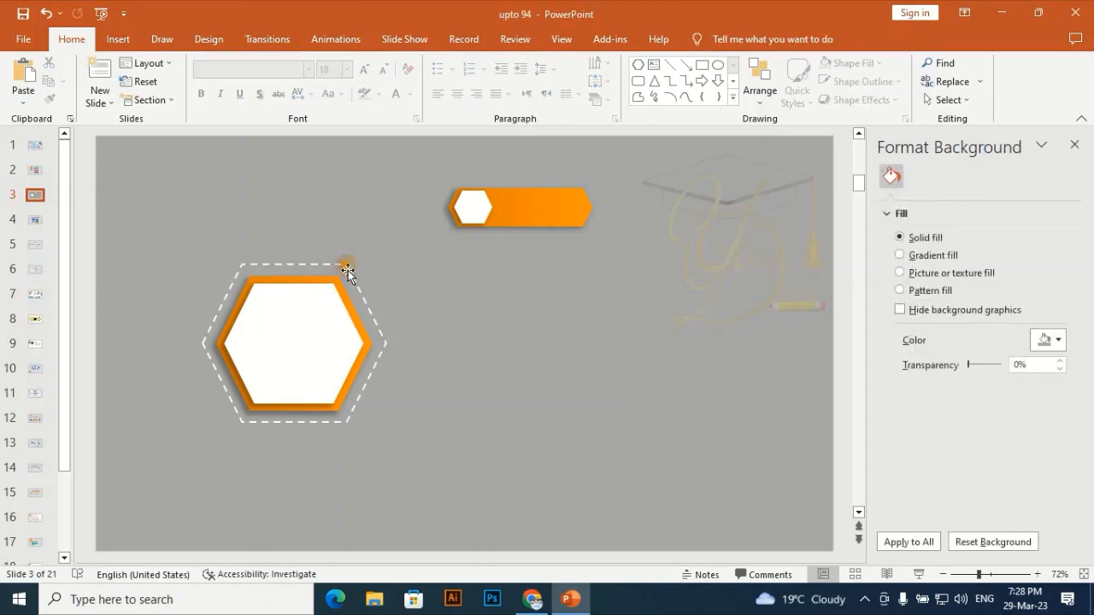
pyautogui.click(347, 264)
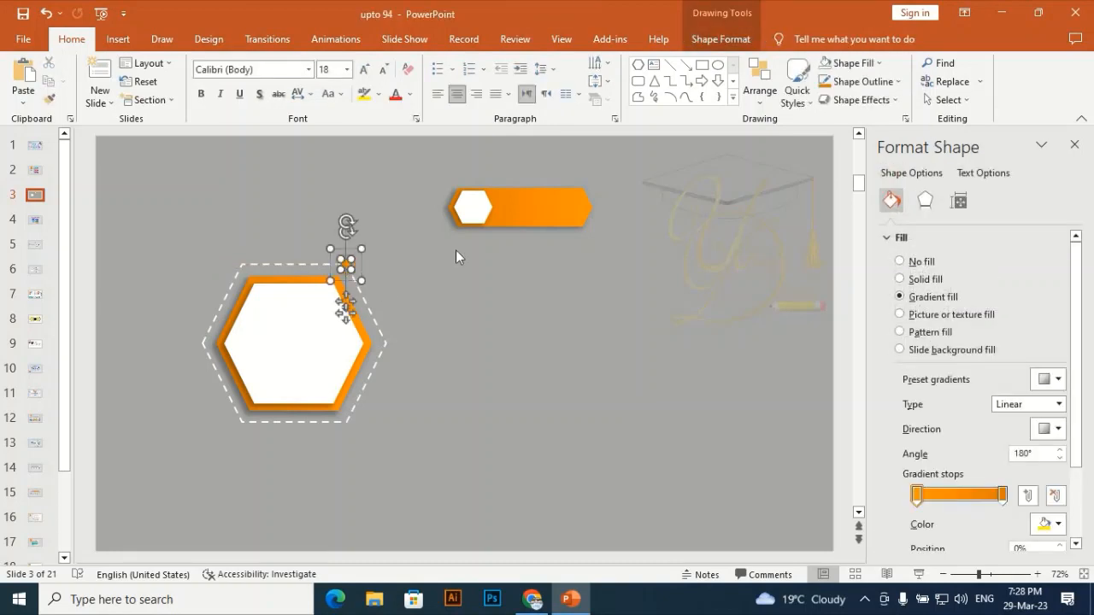
pyautogui.press('Right')
pyautogui.press('Up')
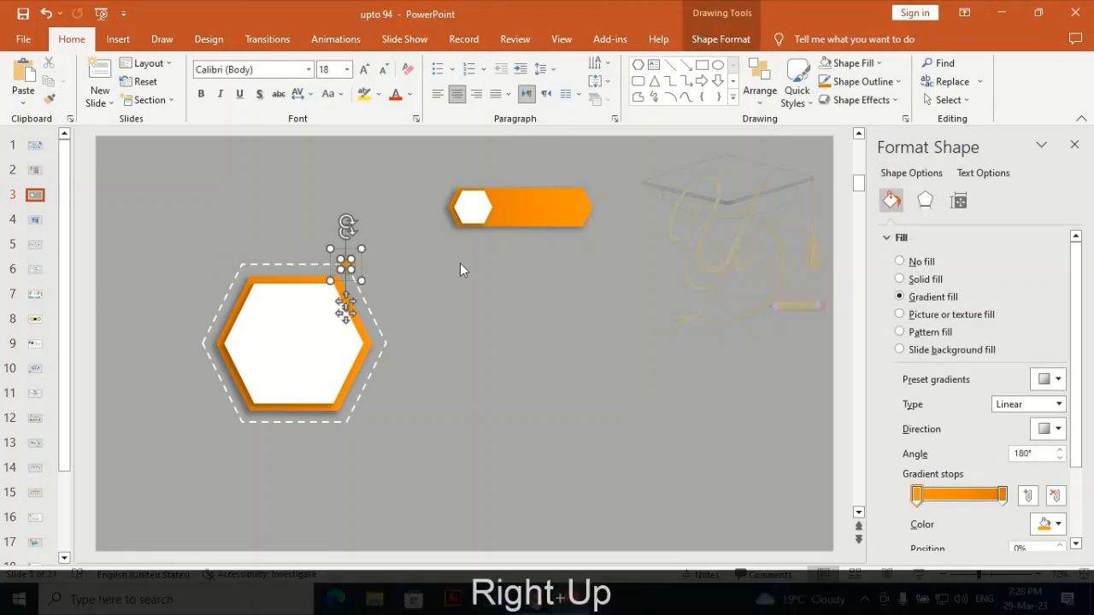
pyautogui.click(460, 263)
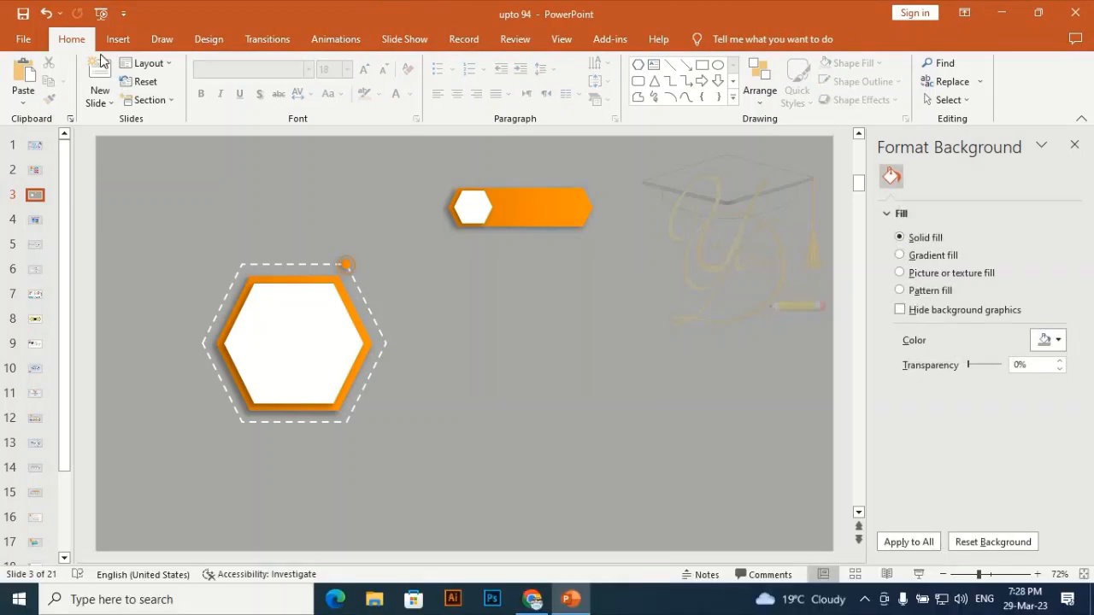